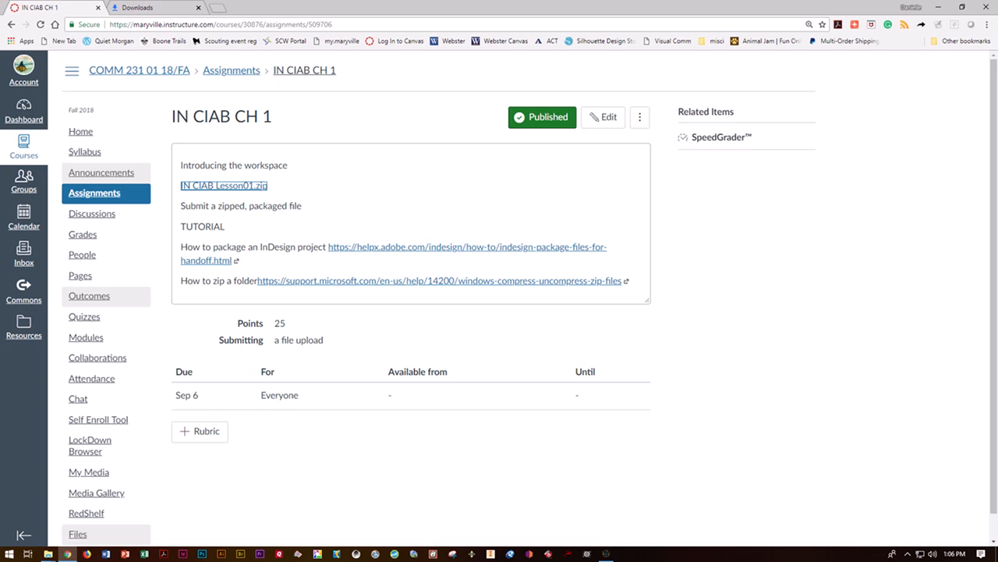
# Step: Download IN CIAB Lesson01.zip from Canvas into the IN CIAB folder on USB Drive (L:)
pyautogui.click(195, 187)
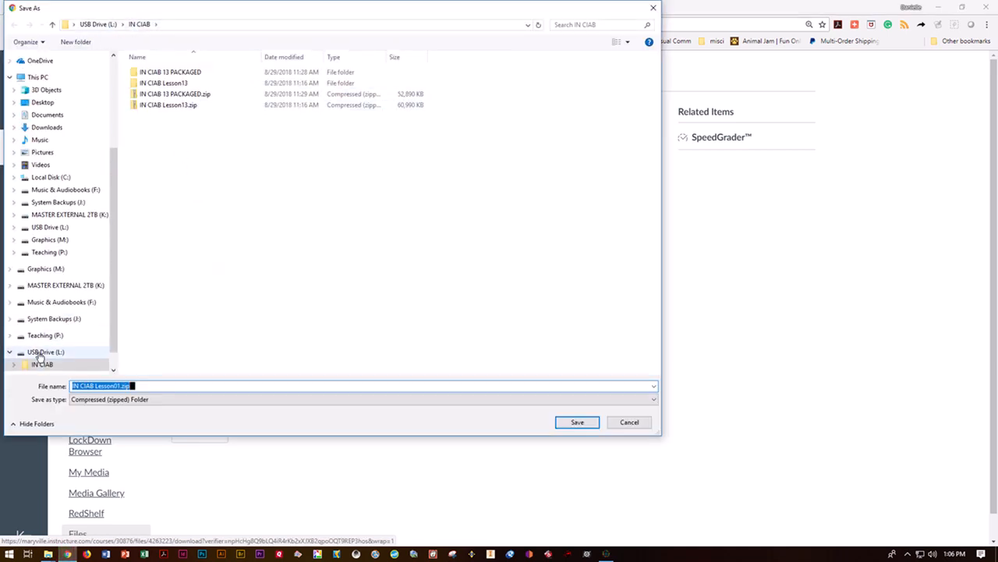
pyautogui.click(39, 355)
pyautogui.click(39, 365)
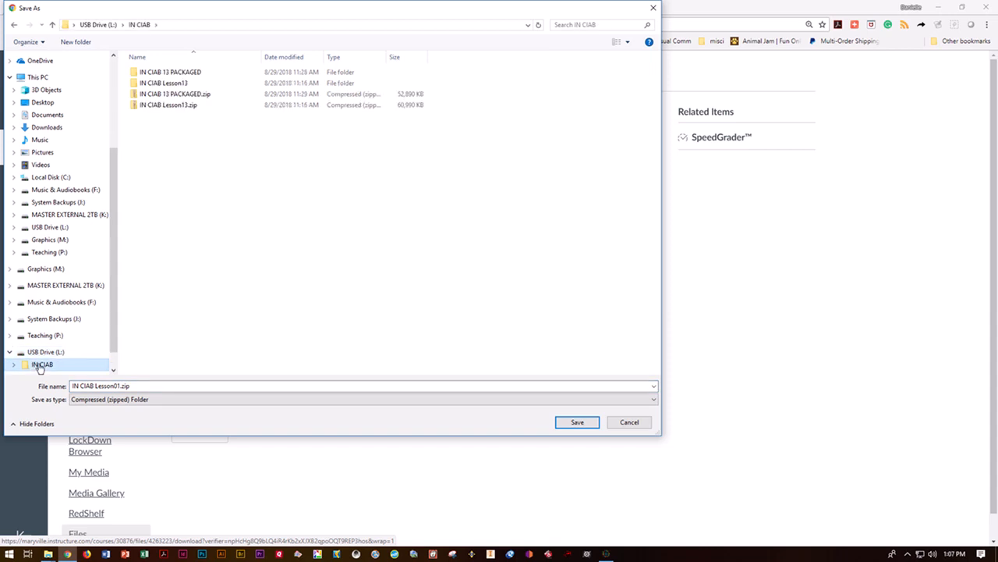
pyautogui.click(566, 426)
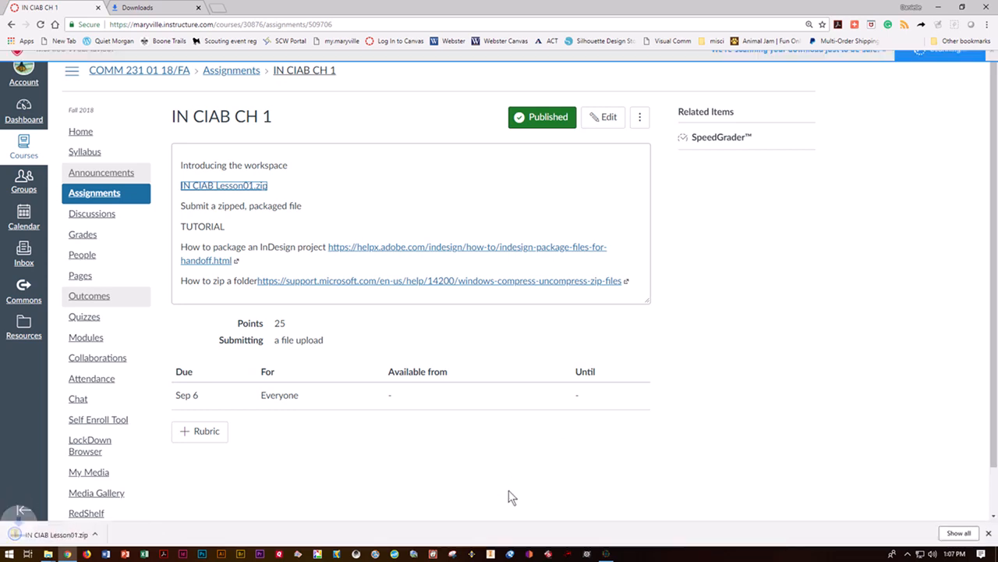
# Step: Extract IN CIAB Lesson01.zip into a new IN CIAB Lesson01 folder using Extract All
pyautogui.moveTo(49, 554)
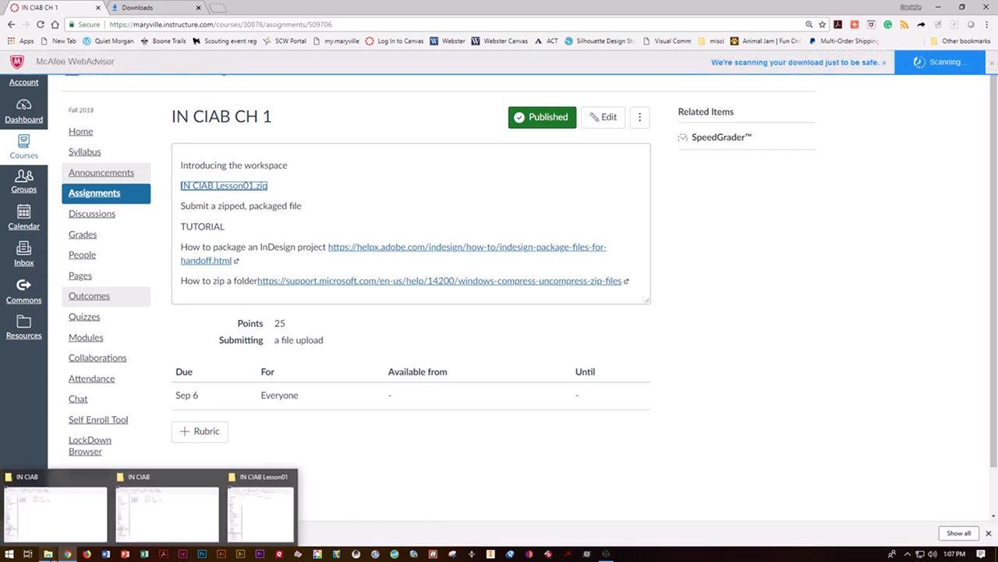
pyautogui.click(51, 503)
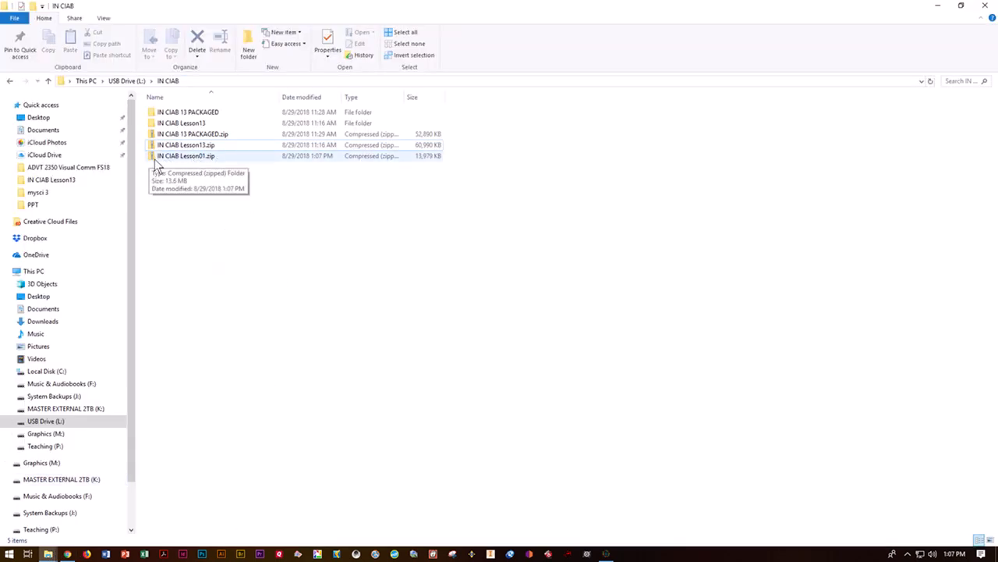
pyautogui.click(211, 160)
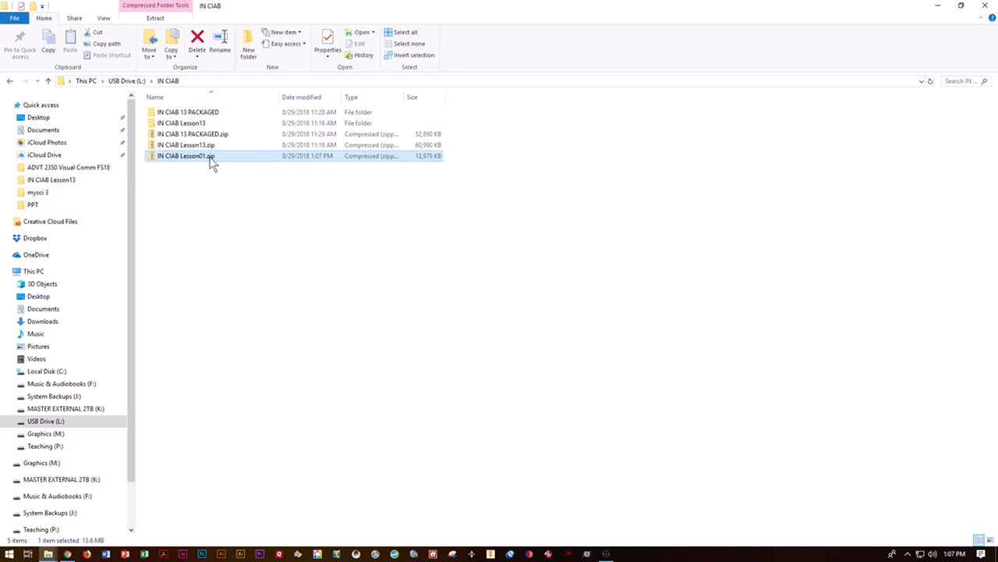
pyautogui.rightClick(211, 159)
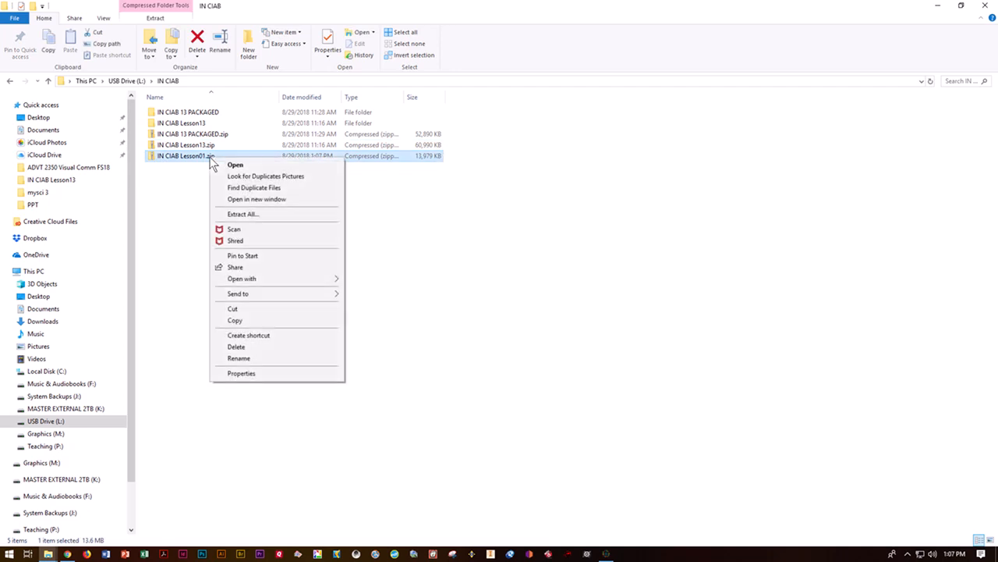
pyautogui.click(238, 212)
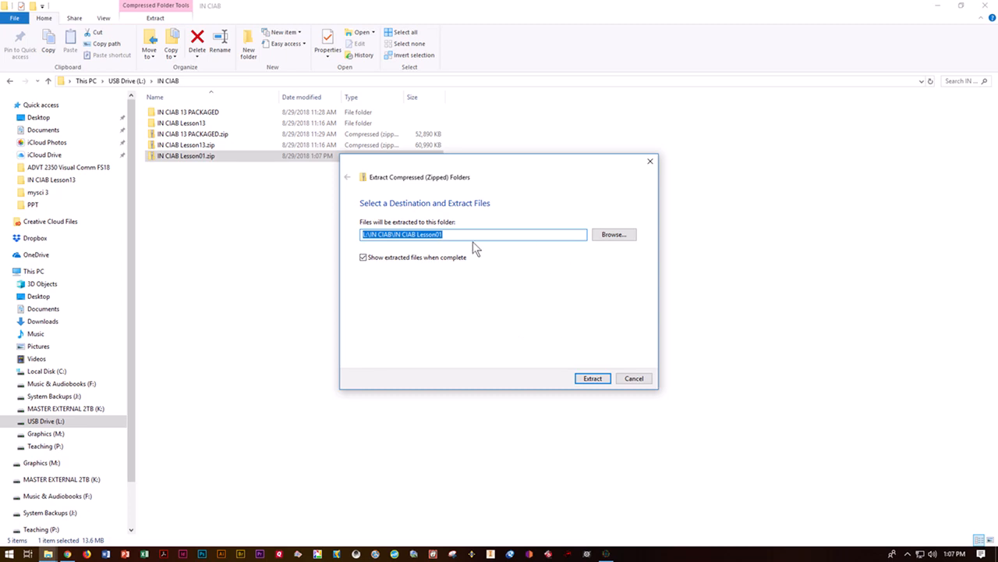
pyautogui.click(599, 377)
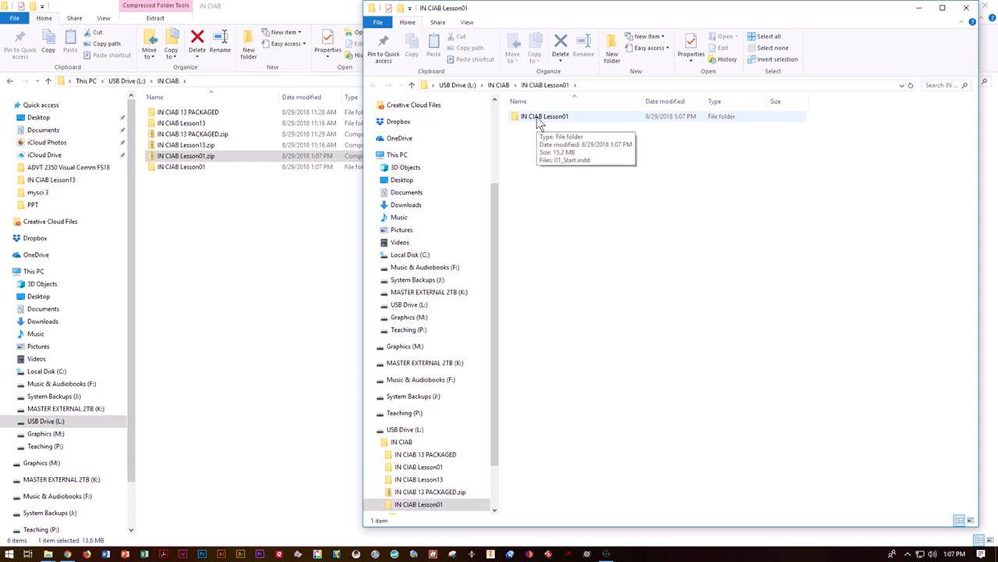
# Step: Open 01_Start.indd from the inner IN CIAB Lesson01 folder in InDesign
pyautogui.doubleClick(538, 121)
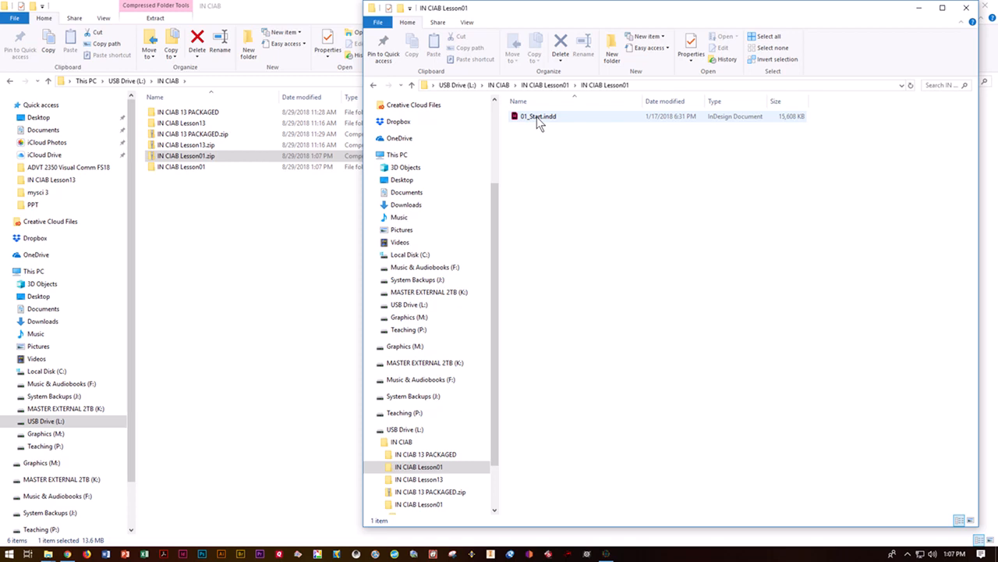
pyautogui.doubleClick(538, 118)
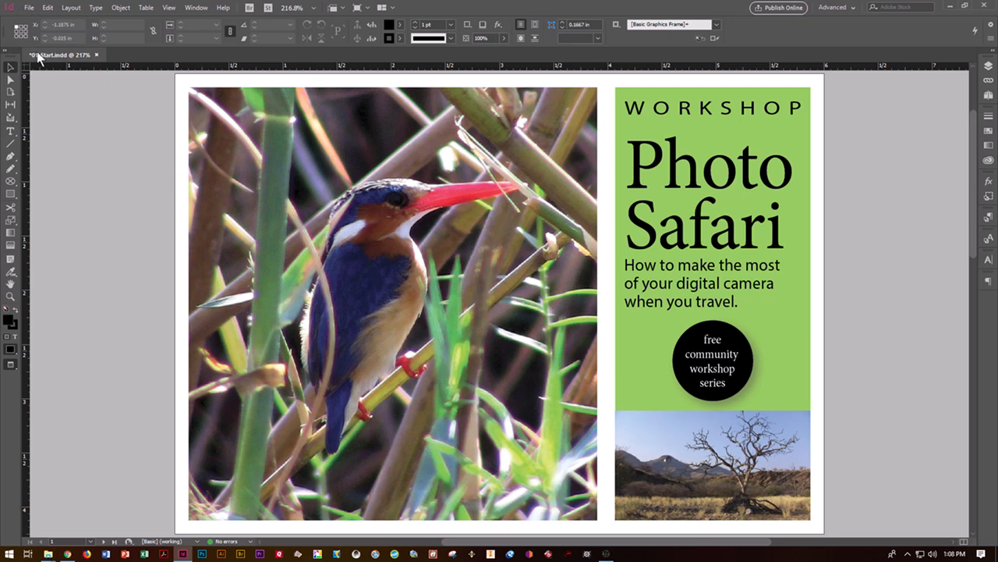
# Step: Save the flyer as a copy named with the student's surname followed by 'IN CIAB CH 1'
pyautogui.click(29, 9)
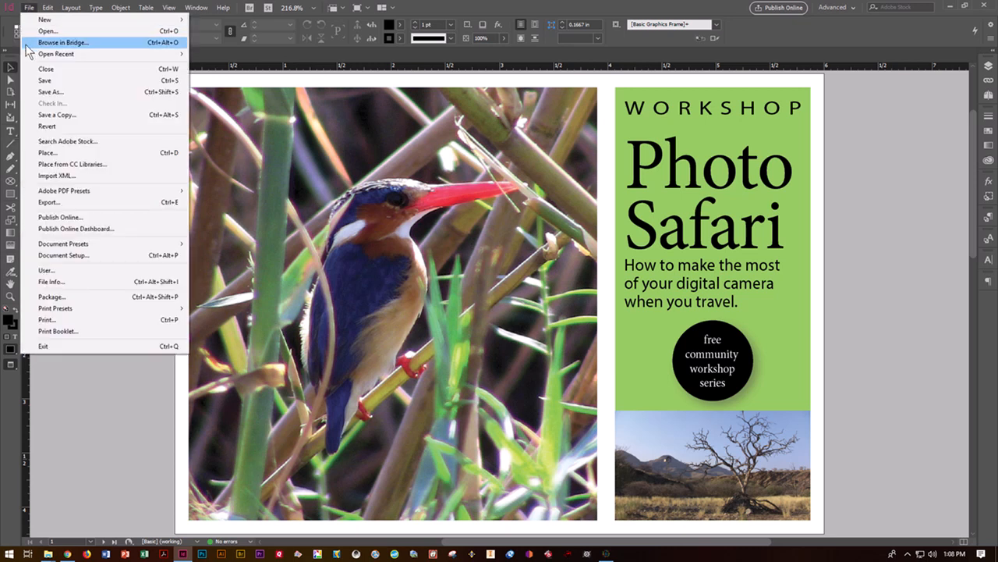
pyautogui.click(49, 92)
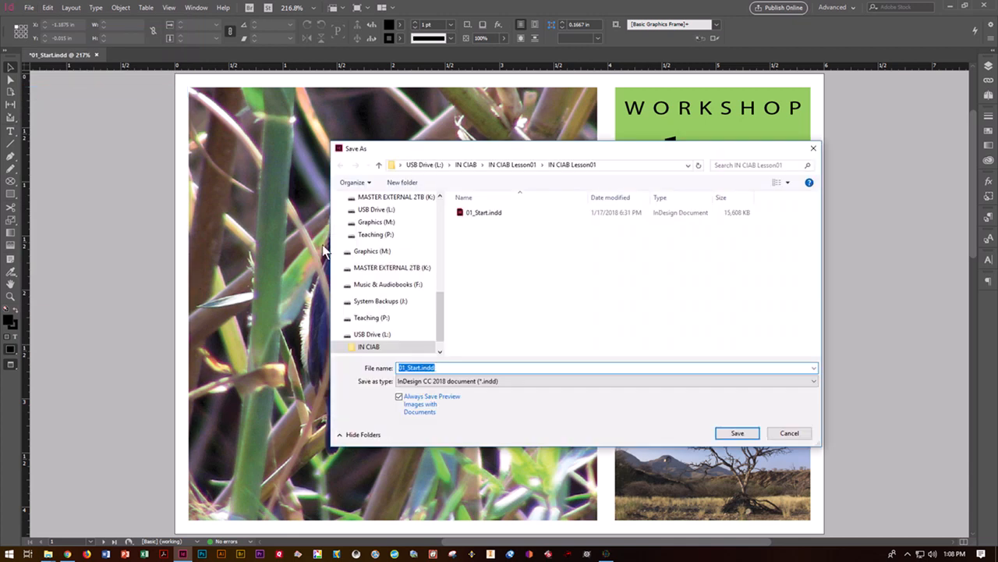
pyautogui.moveTo(438, 367); pyautogui.dragTo(286, 371)
pyautogui.write('DOSEP')
pyautogui.write(' IN CIAB CH ')
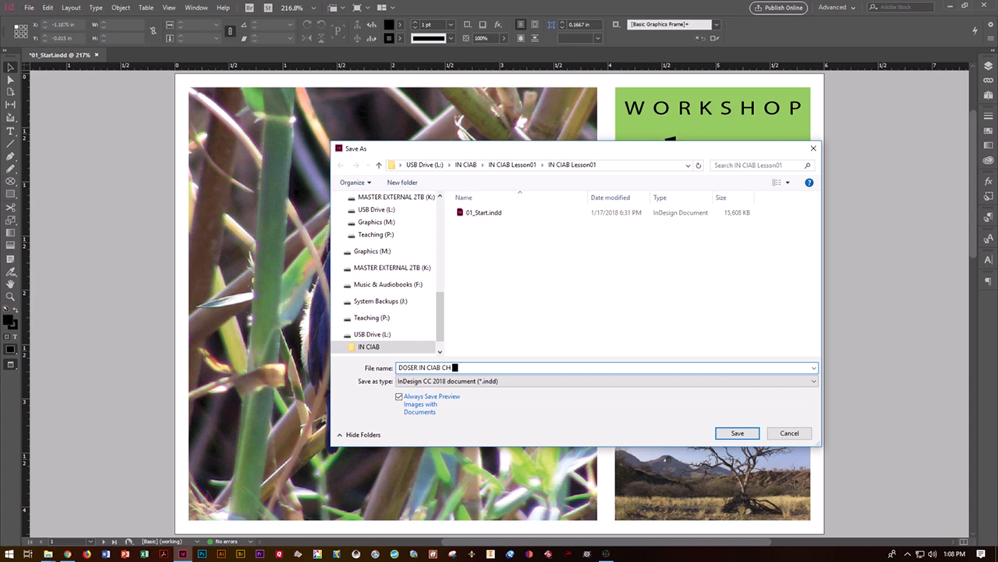
pyautogui.write('1')
pyautogui.click(737, 433)
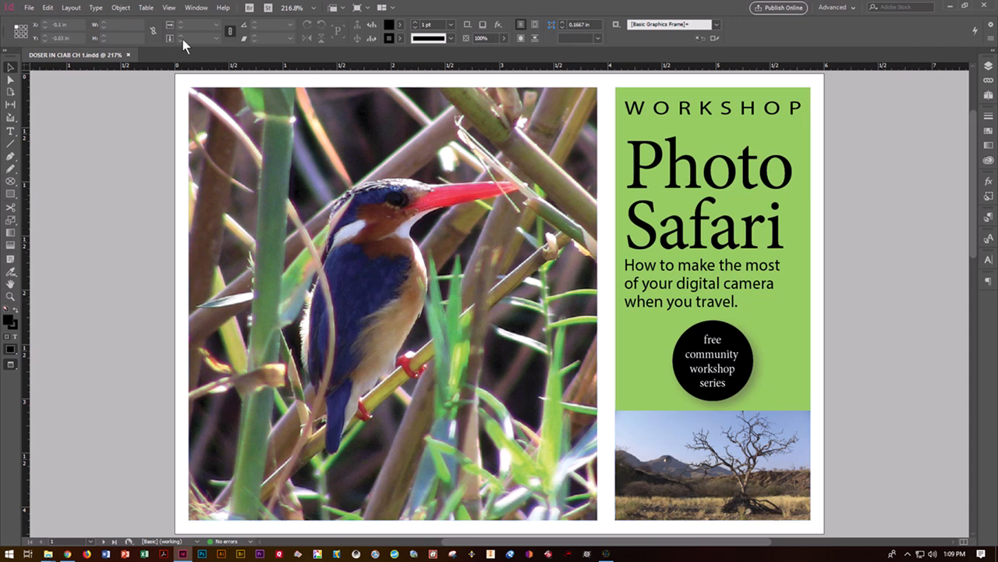
# Step: Switch the workspace to [Book], then to [Typography]
pyautogui.click(195, 11)
pyautogui.moveTo(196, 33)
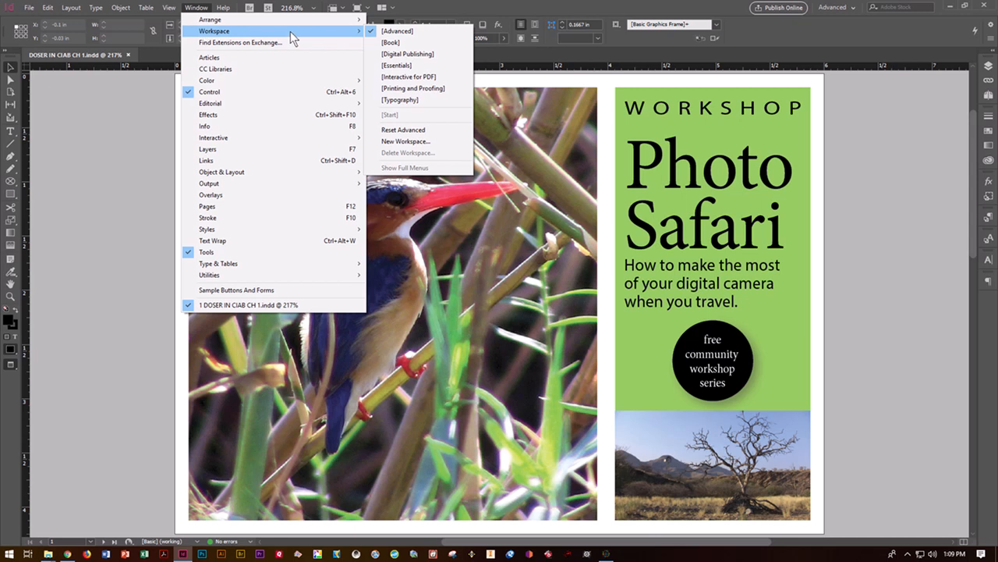
pyautogui.click(387, 42)
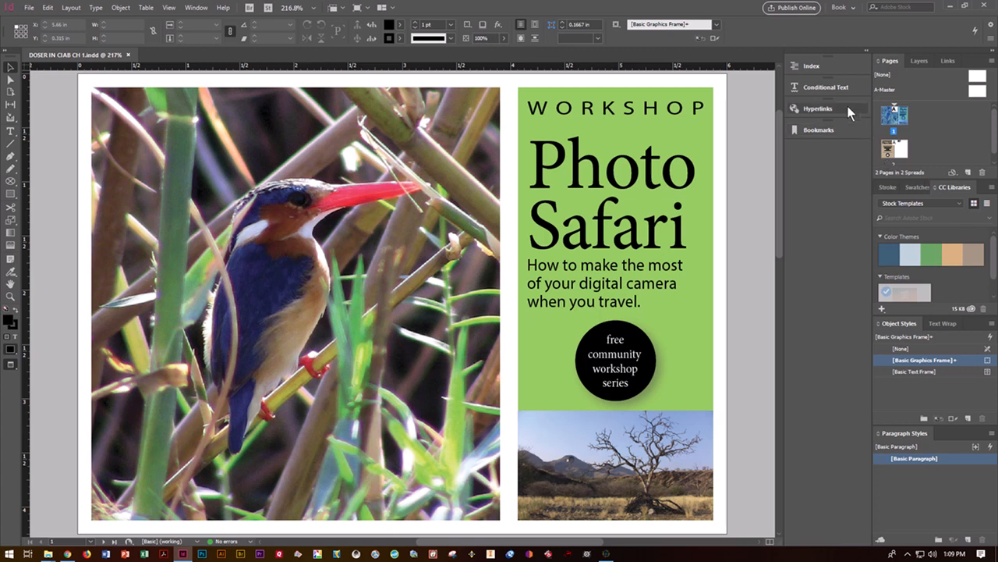
pyautogui.click(195, 8)
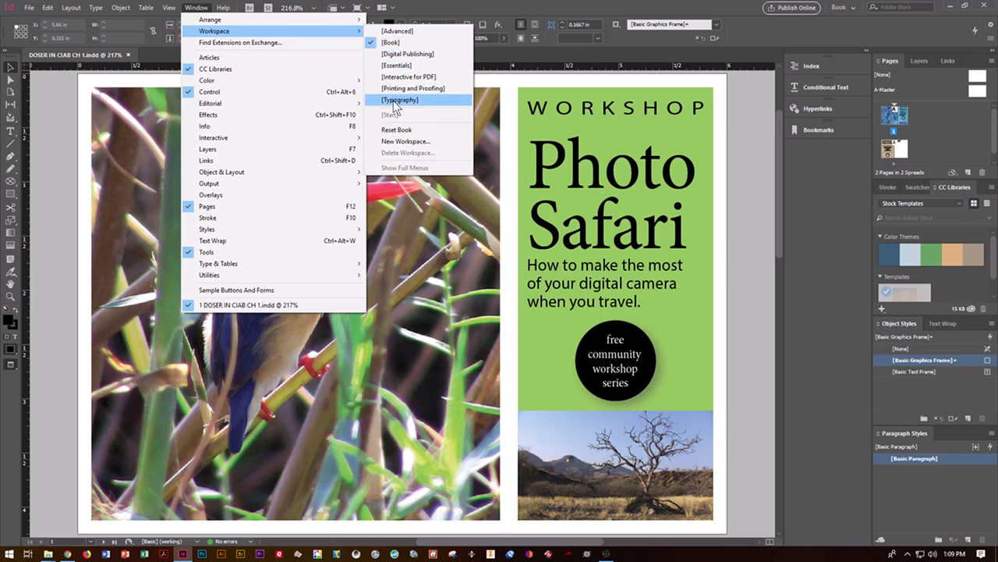
pyautogui.click(394, 103)
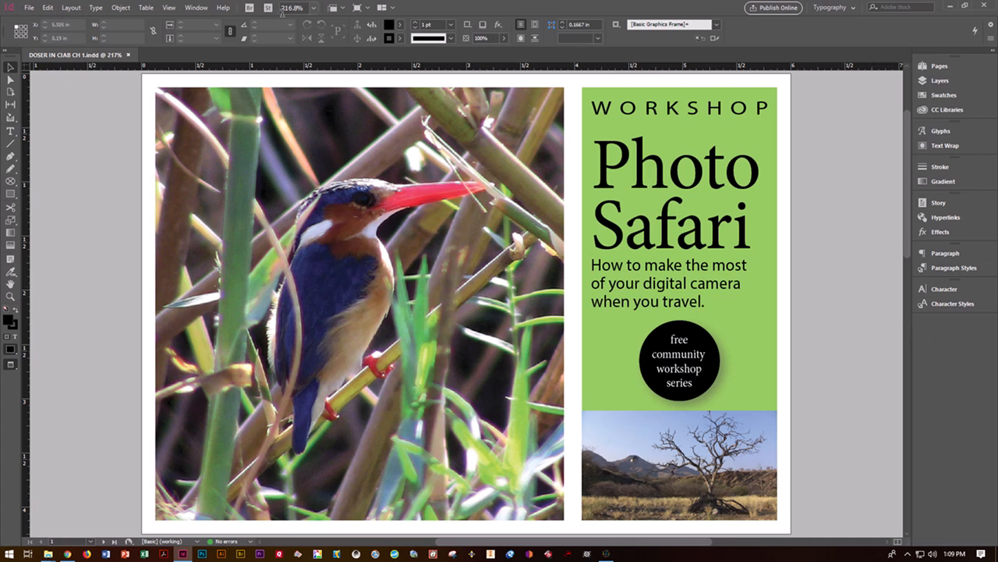
# Step: Set the workspace to [Advanced] from the Window > Workspace menu
pyautogui.click(194, 9)
pyautogui.moveTo(211, 35)
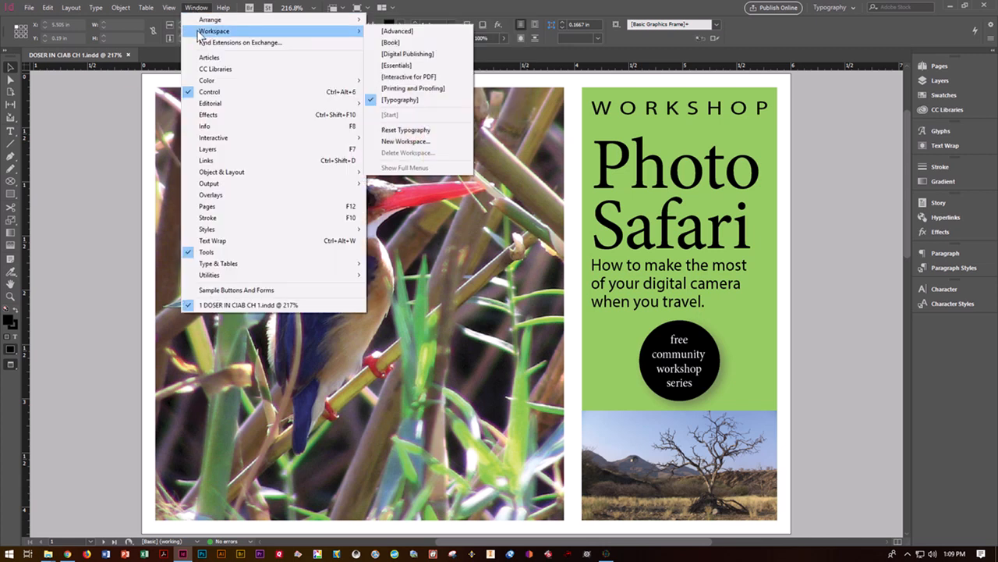
pyautogui.click(395, 35)
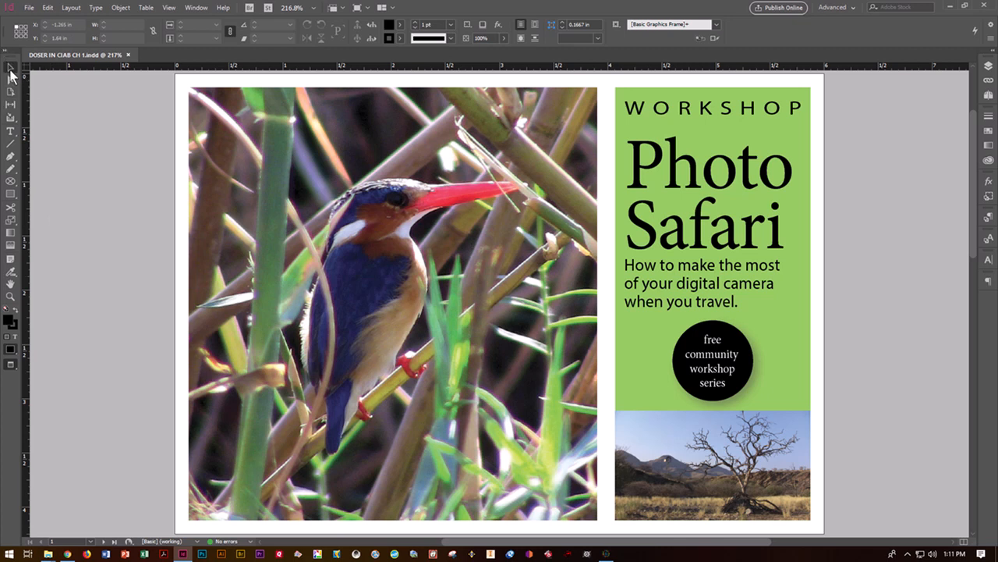
# Step: Reveal the Type tool and Frame tool flyouts, then select the Type tool
pyautogui.click(17, 140)
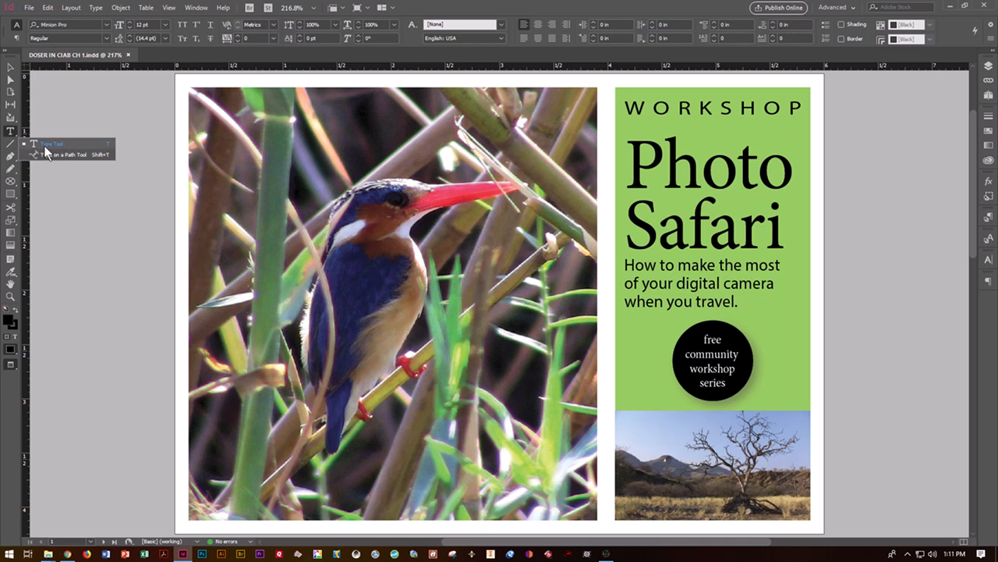
pyautogui.click(16, 187)
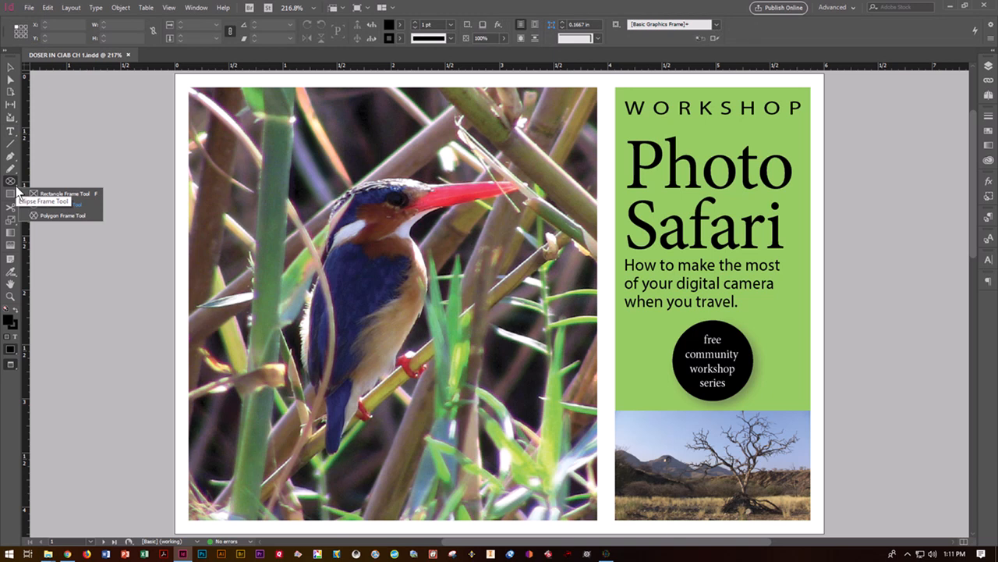
pyautogui.click(10, 133)
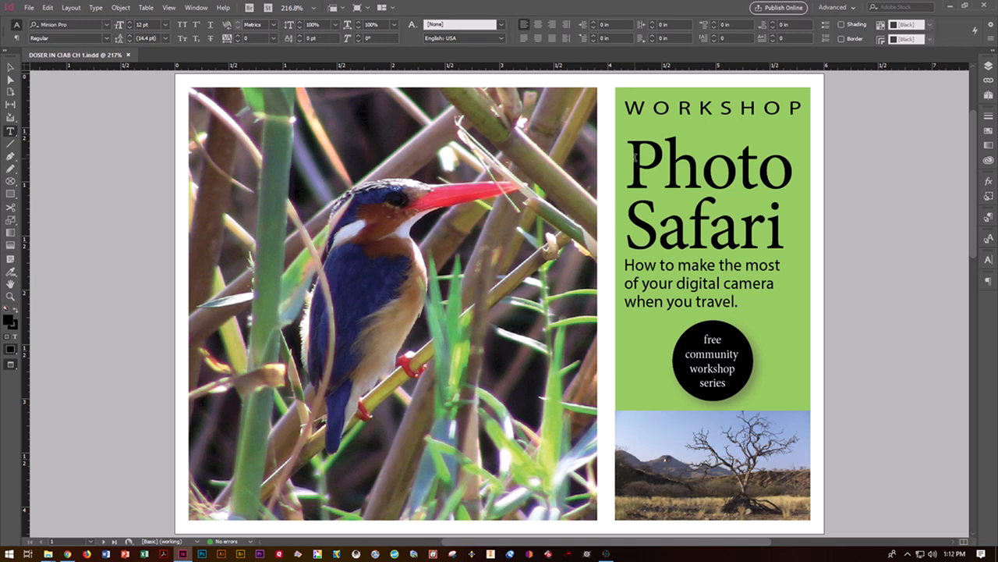
# Step: Replace the Ellipse Frame Tool with the Rectangle Frame Tool from its flyout
pyautogui.click(10, 182)
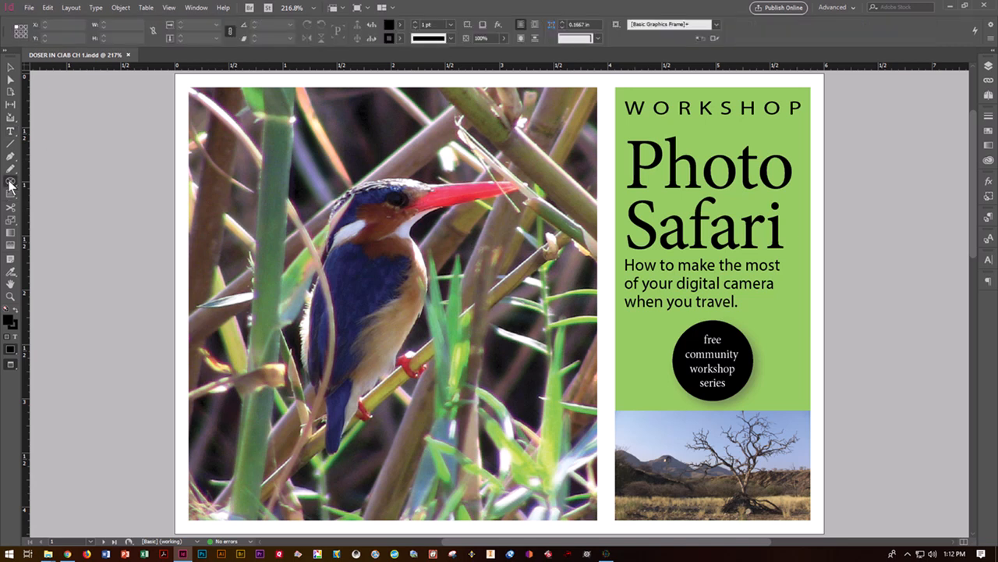
pyautogui.click(14, 184)
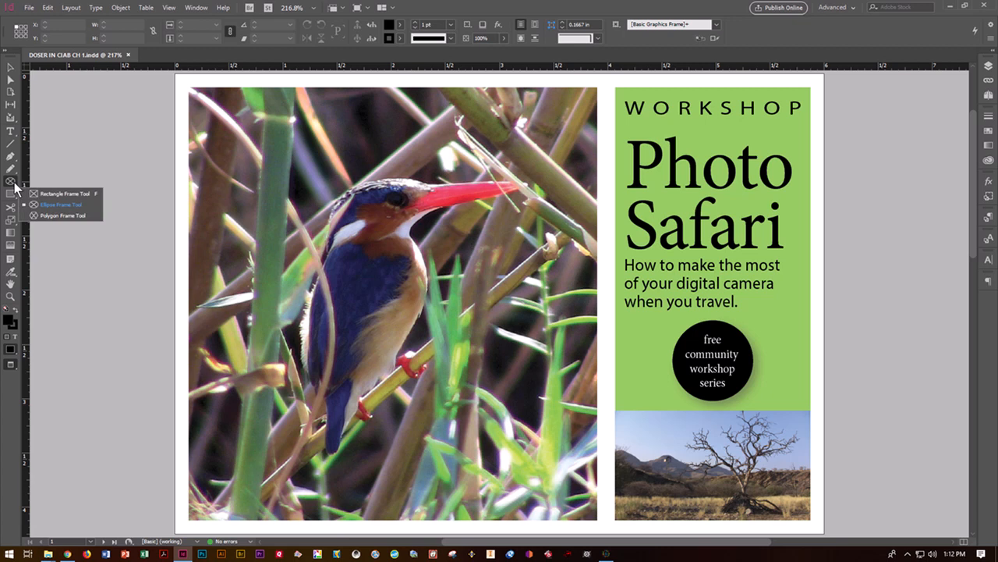
pyautogui.click(26, 194)
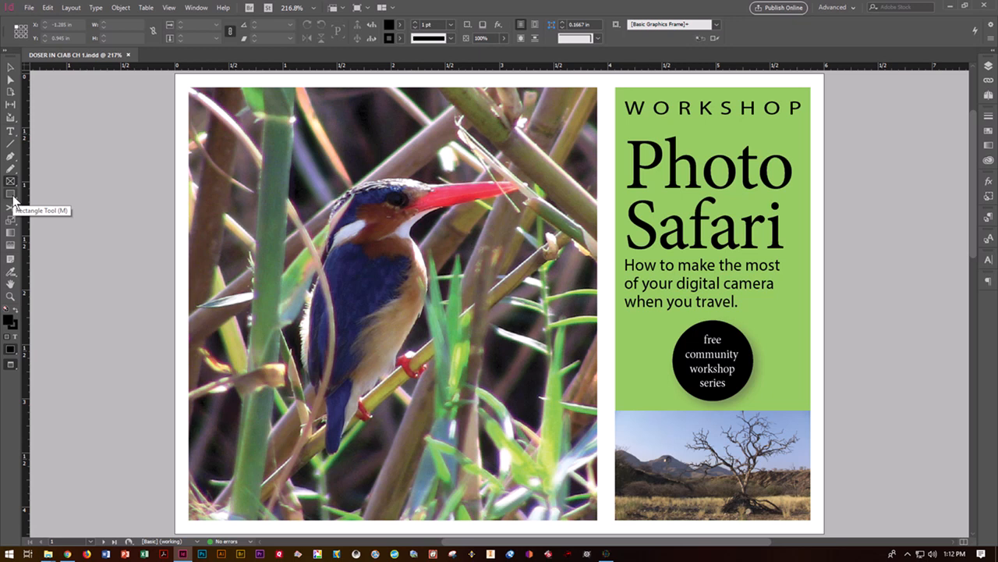
pyautogui.click(6, 54)
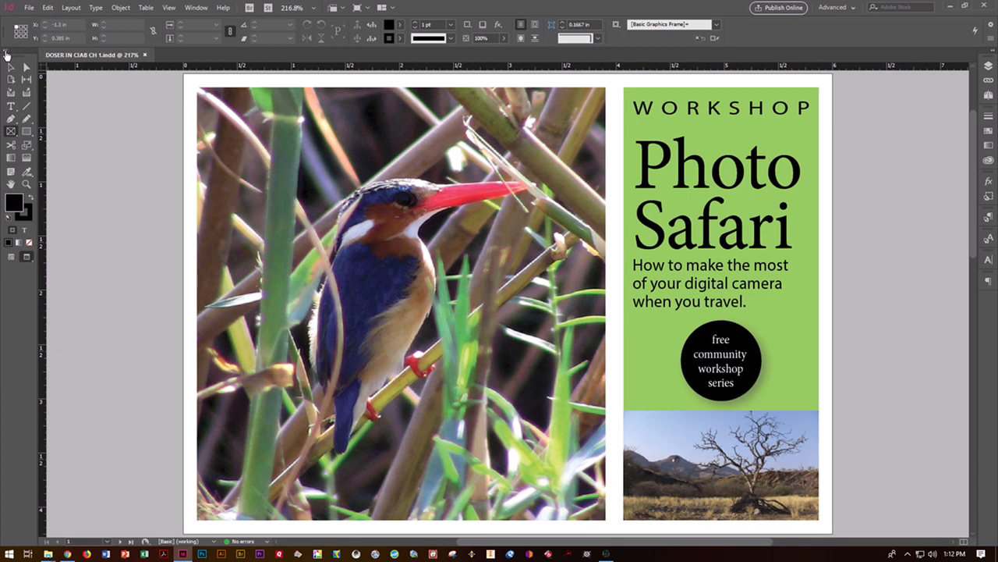
pyautogui.click(6, 54)
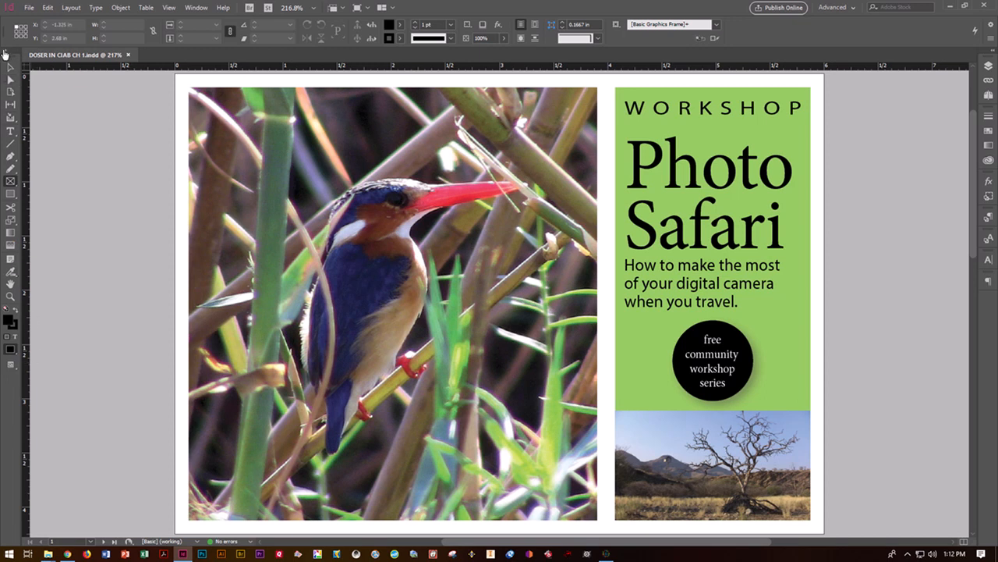
pyautogui.click(5, 54)
pyautogui.click(5, 55)
# Step: Drag the floating Tools panel back to the left edge so it docks
pyautogui.moveTo(11, 62); pyautogui.dragTo(105, 123)
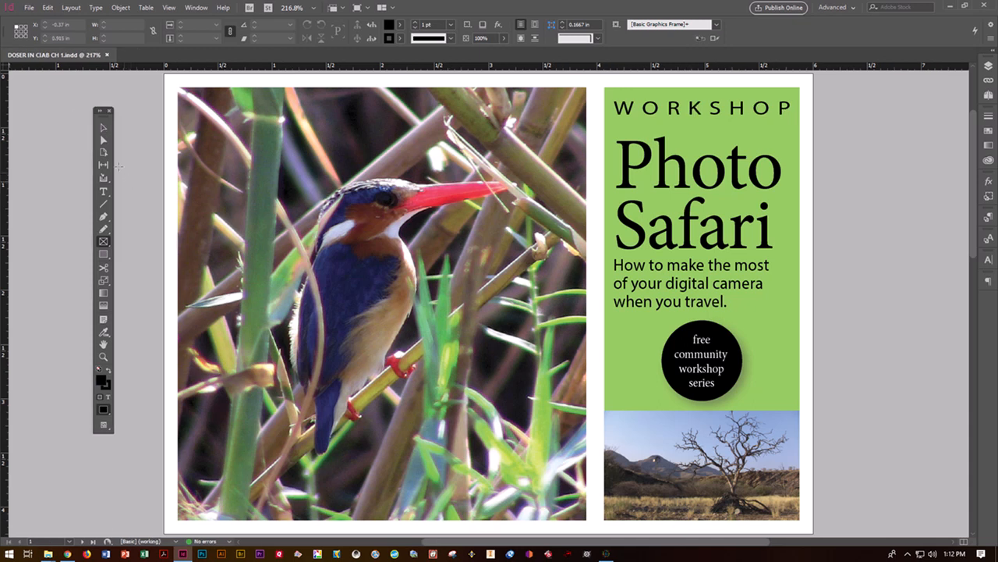
pyautogui.moveTo(105, 115); pyautogui.dragTo(5, 82)
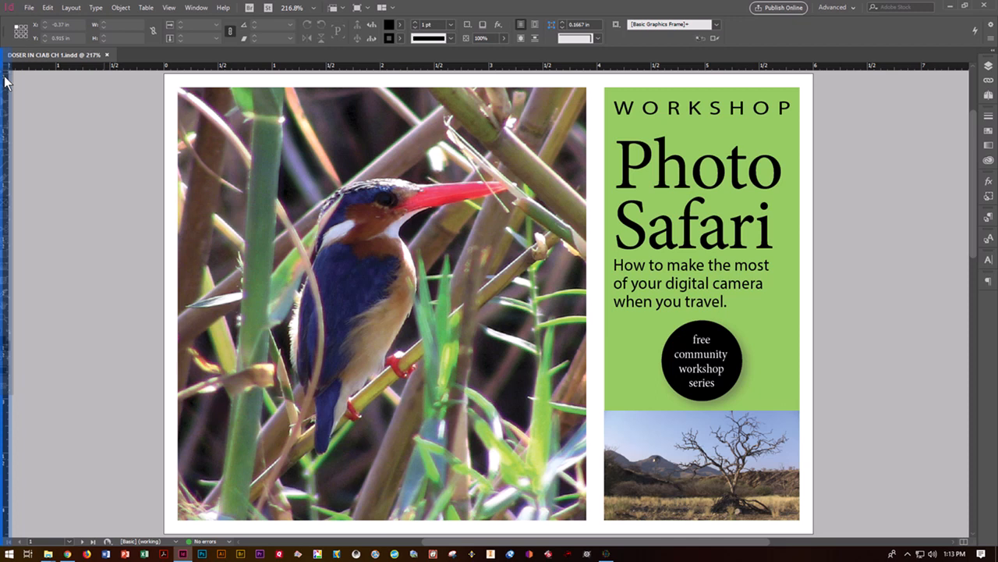
pyautogui.moveTo(5, 82); pyautogui.dragTo(4, 82)
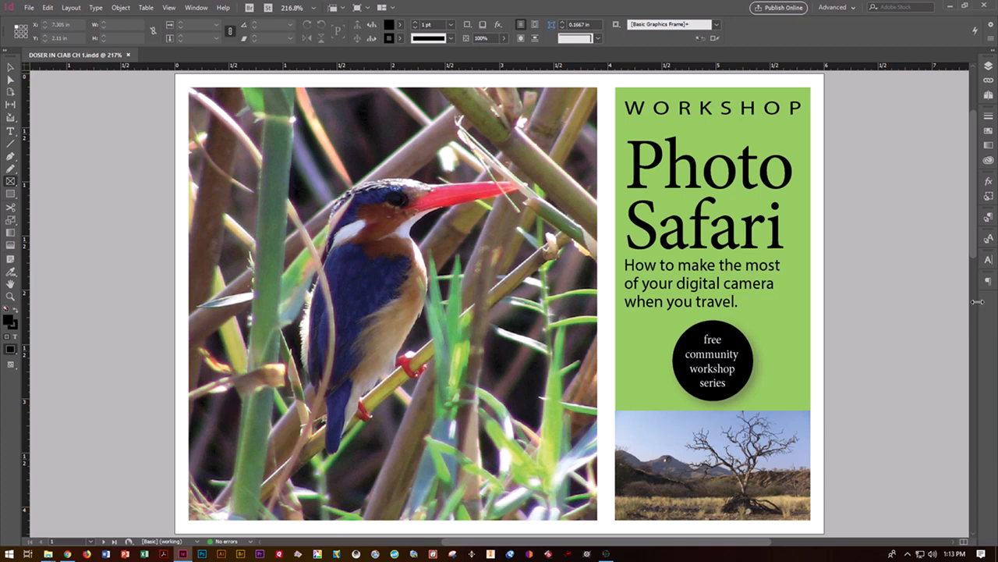
# Step: Widen the right-hand panel dock until panel names appear beside their icons
pyautogui.moveTo(978, 301); pyautogui.dragTo(944, 305)
pyautogui.moveTo(904, 307); pyautogui.dragTo(830, 298)
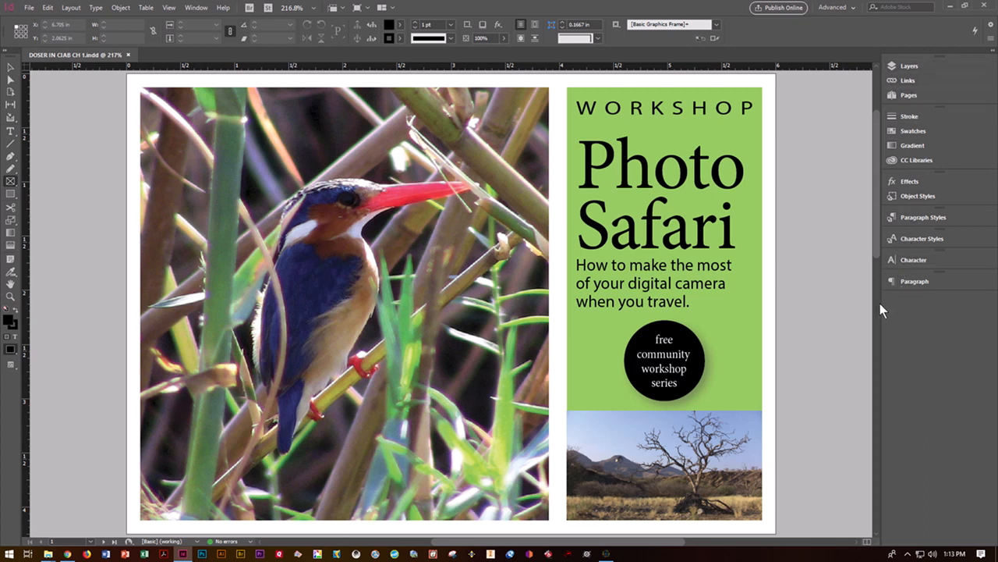
pyautogui.moveTo(880, 303); pyautogui.dragTo(858, 295)
pyautogui.moveTo(881, 328); pyautogui.dragTo(979, 332)
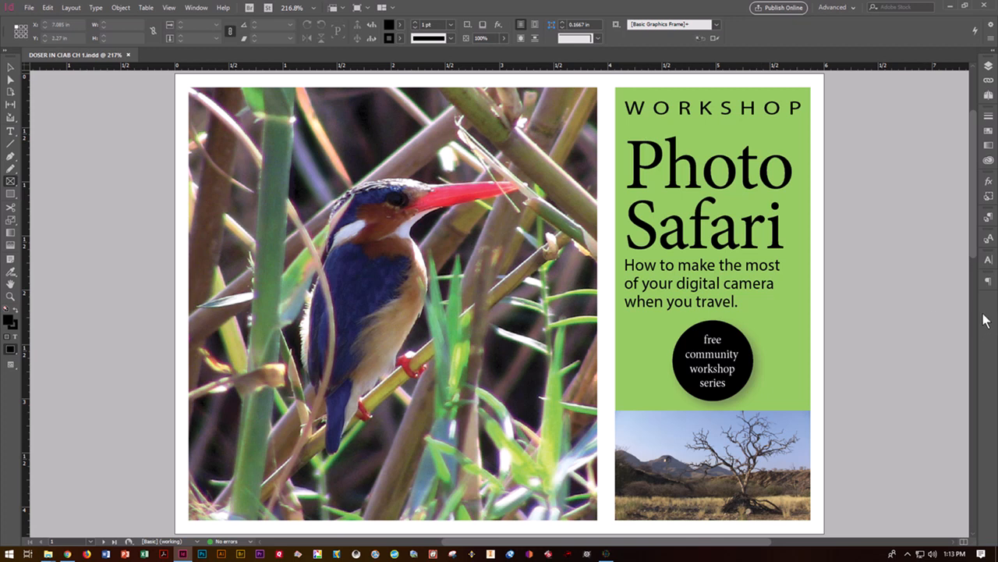
pyautogui.moveTo(975, 315); pyautogui.dragTo(805, 293)
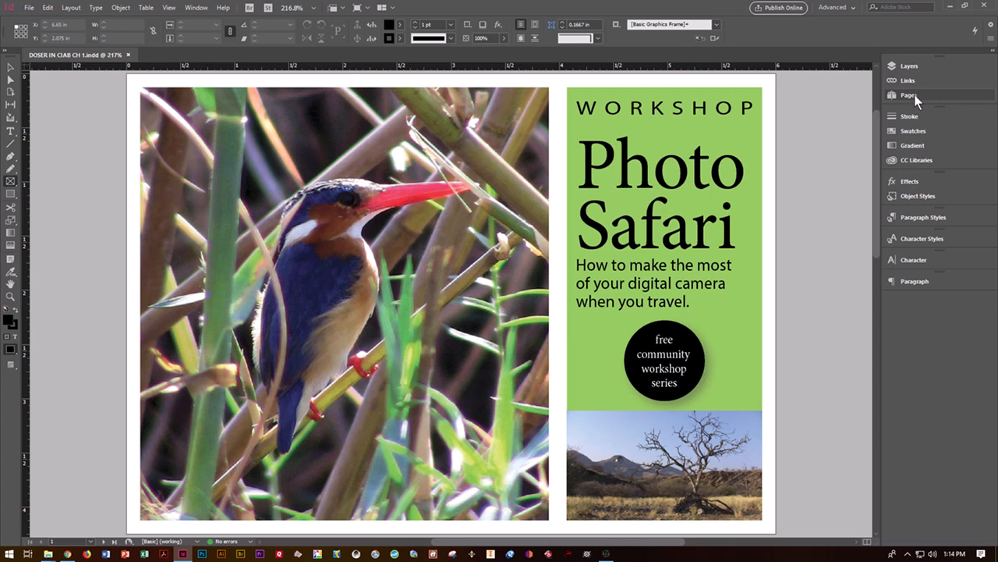
# Step: Open the Pages panel from the dock and select page 1 in its list
pyautogui.click(909, 95)
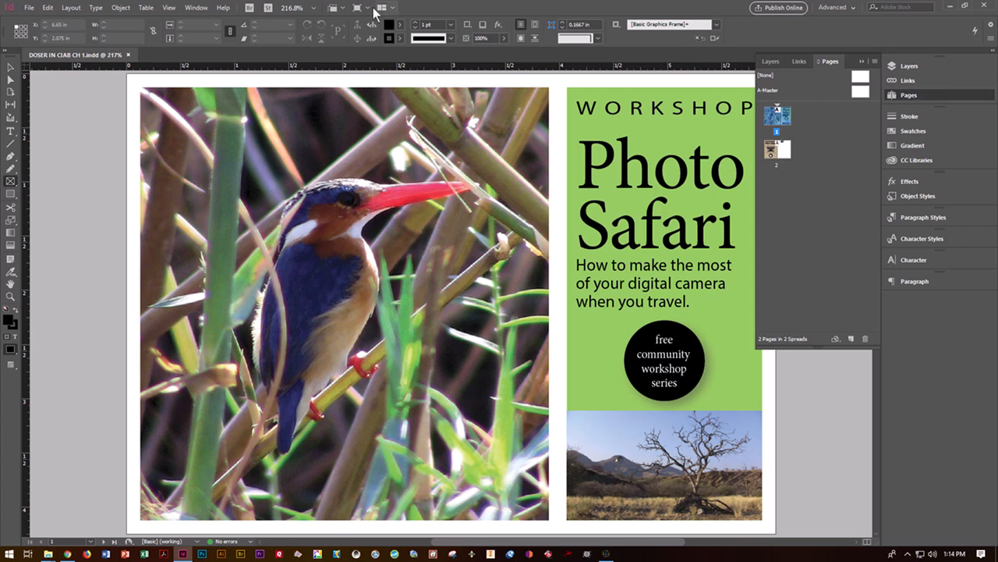
pyautogui.click(191, 9)
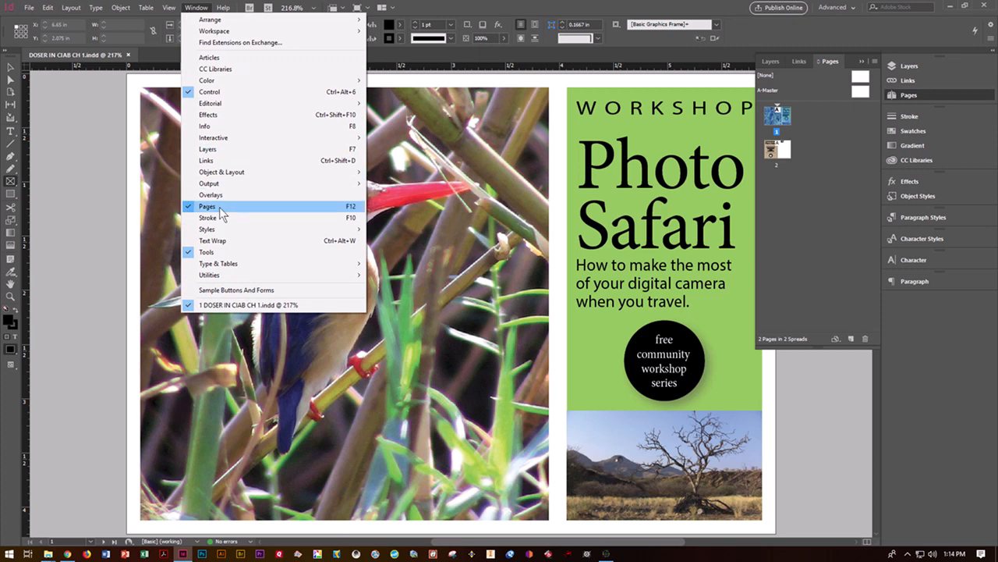
pyautogui.click(805, 231)
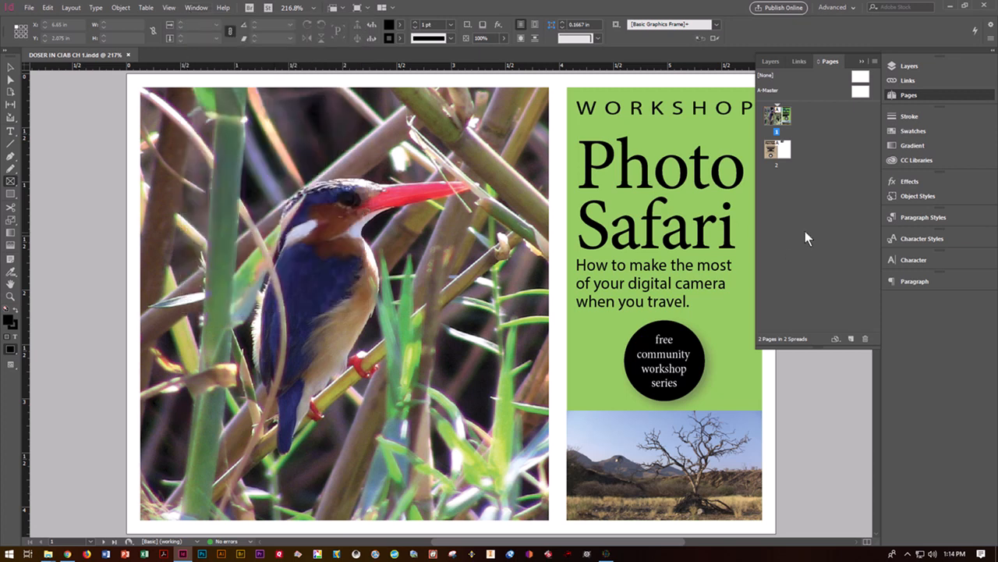
pyautogui.click(777, 117)
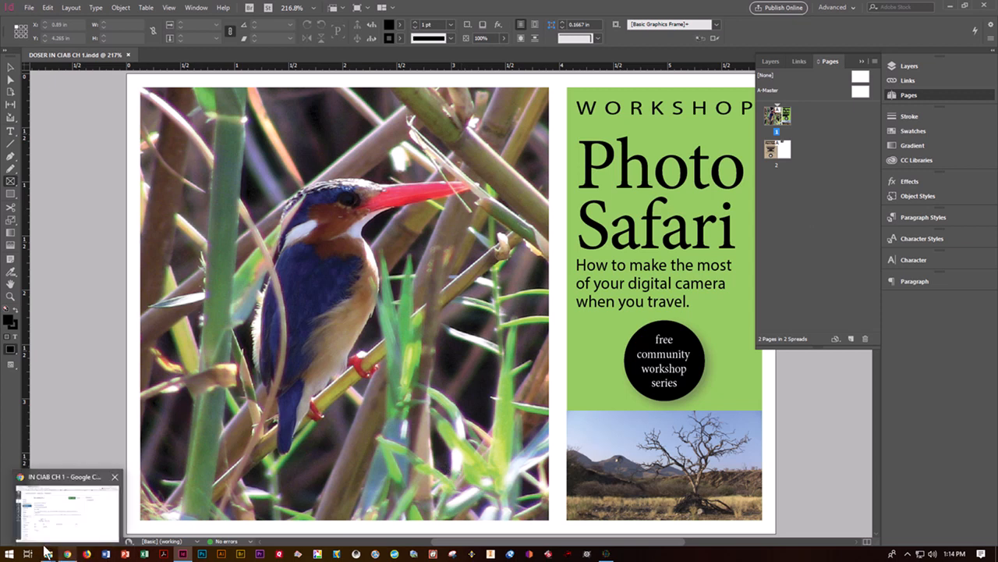
# Step: Navigate to page 2, the beige Photo Safari flyer, with the page arrows
pyautogui.click(89, 553)
pyautogui.click(88, 553)
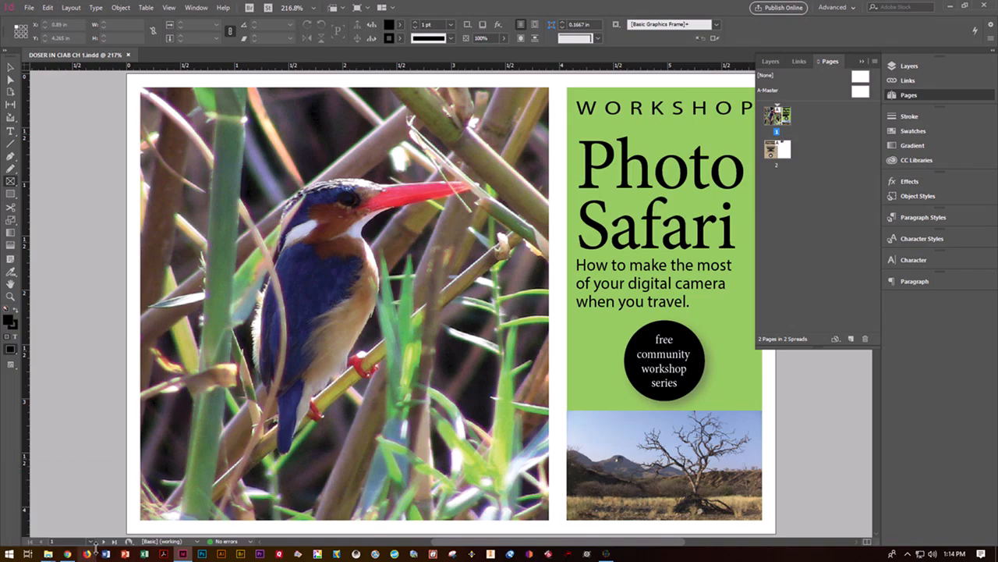
pyautogui.click(102, 541)
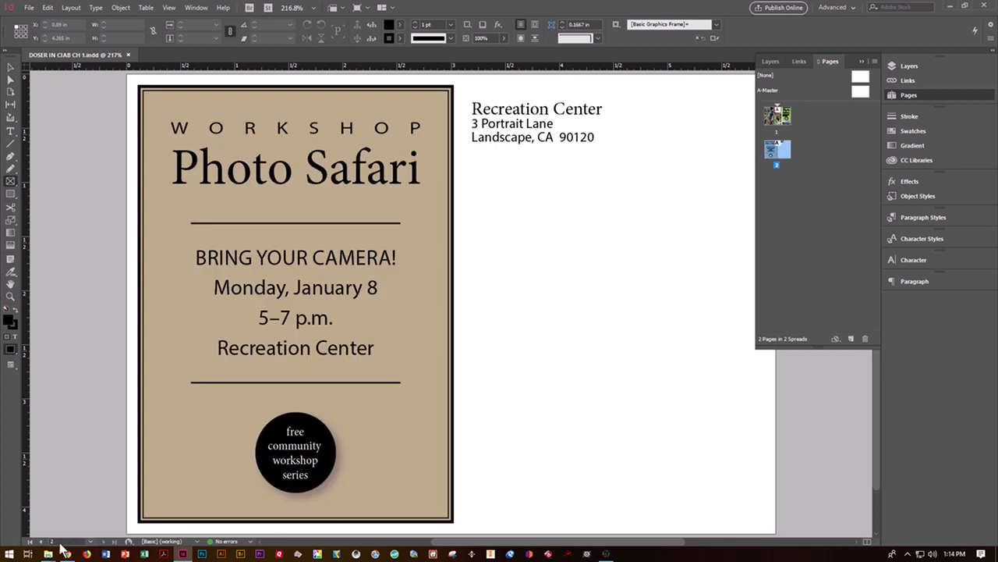
pyautogui.click(41, 540)
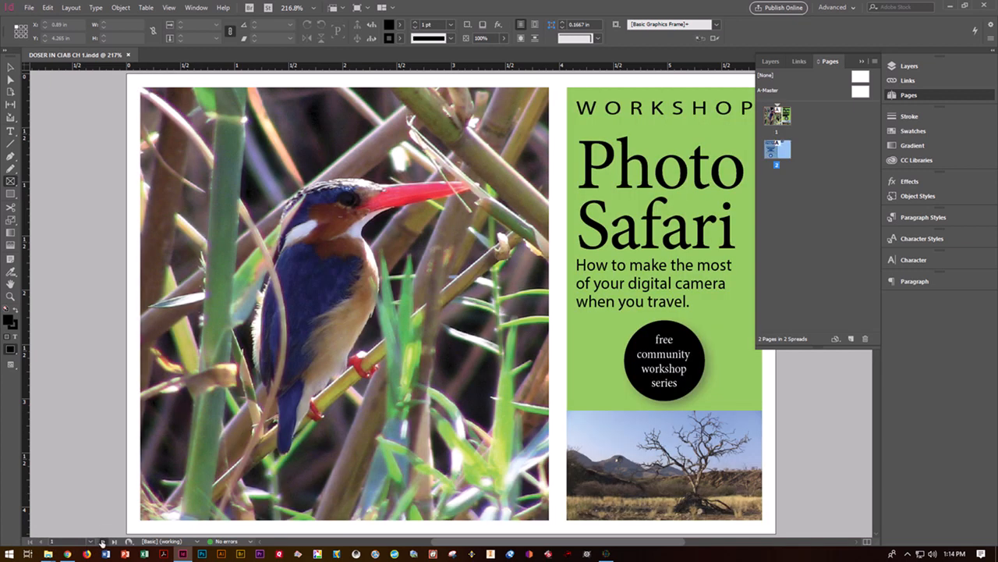
pyautogui.click(102, 541)
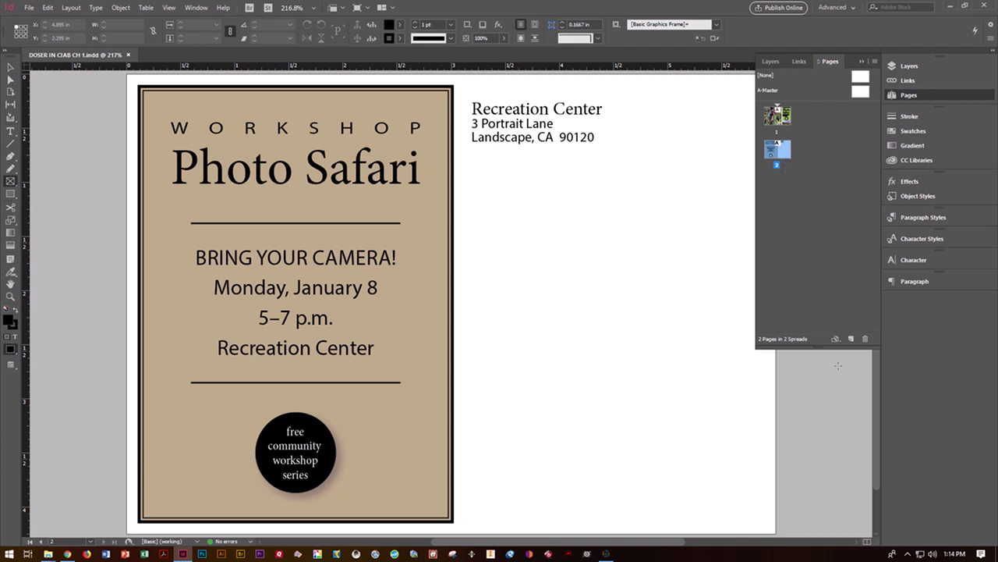
# Step: Drag the Pages panel shorter and narrower into a compact size
pyautogui.moveTo(818, 348); pyautogui.dragTo(800, 199)
pyautogui.moveTo(752, 173); pyautogui.dragTo(817, 172)
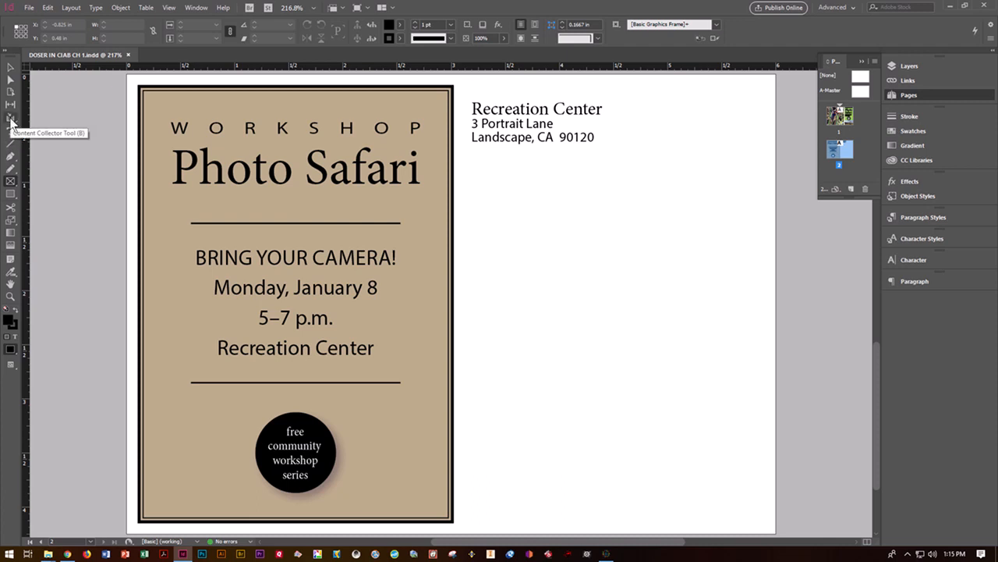
pyautogui.click(10, 68)
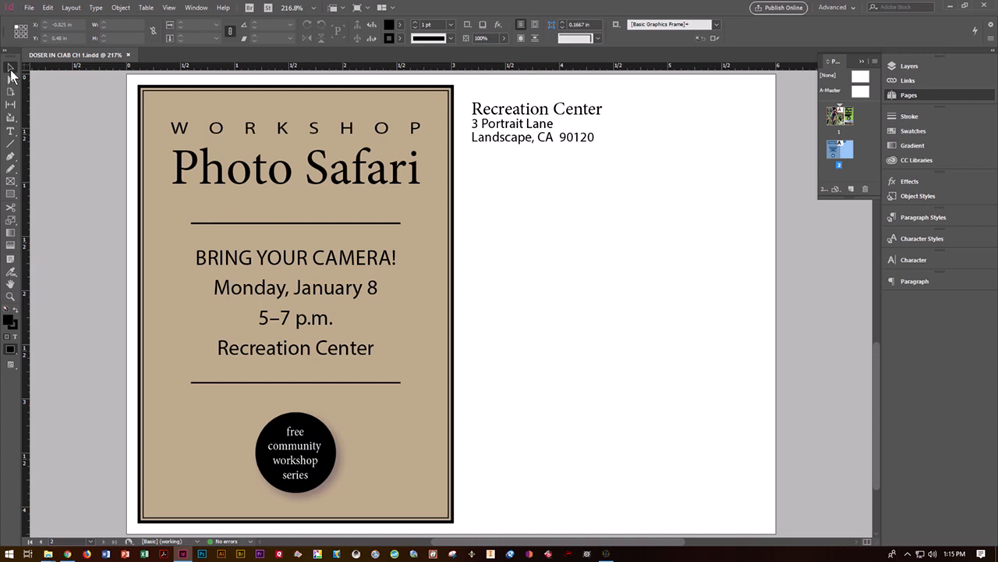
# Step: Test typing in the Photo Safari heading, delete the test text, and return to the Selection tool
pyautogui.press('t')
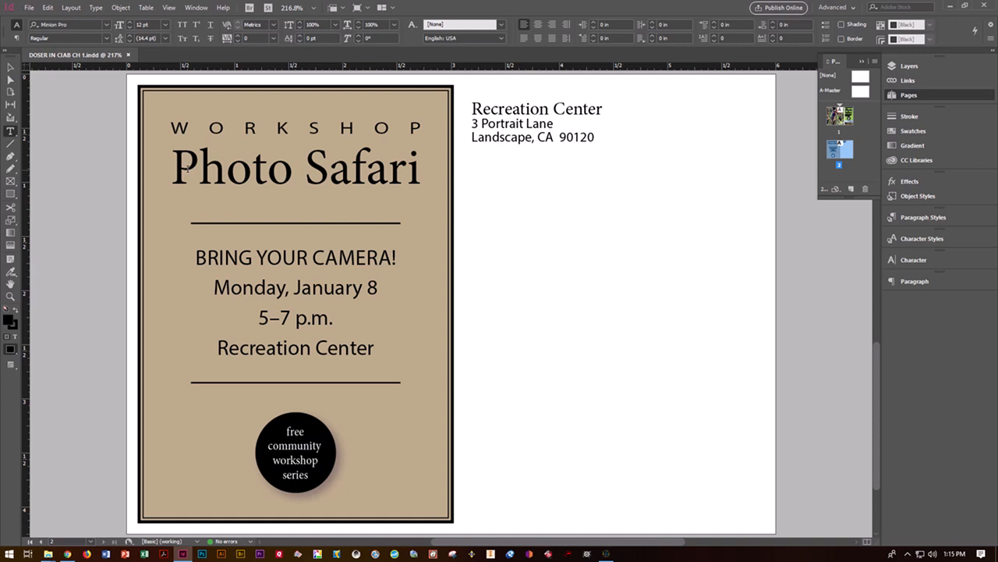
pyautogui.click(188, 169)
pyautogui.write('sdfgsdfg')
pyautogui.press('BackSpace')
pyautogui.press('BackSpace')
pyautogui.press('BackSpace')
pyautogui.press('BackSpace')
pyautogui.press('BackSpace')
pyautogui.press('BackSpace')
pyautogui.press('BackSpace')
pyautogui.press('BackSpace')
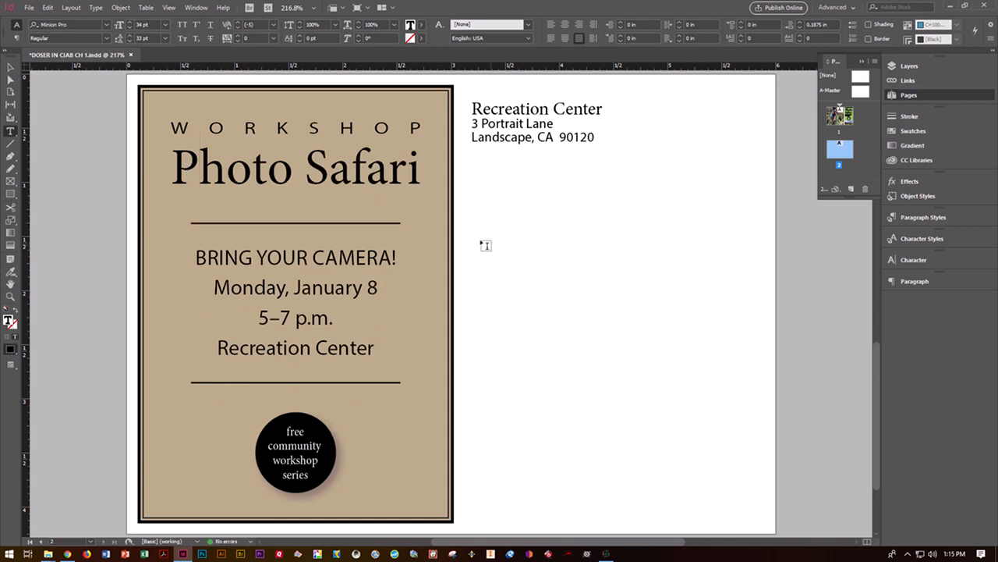
pyautogui.click(11, 69)
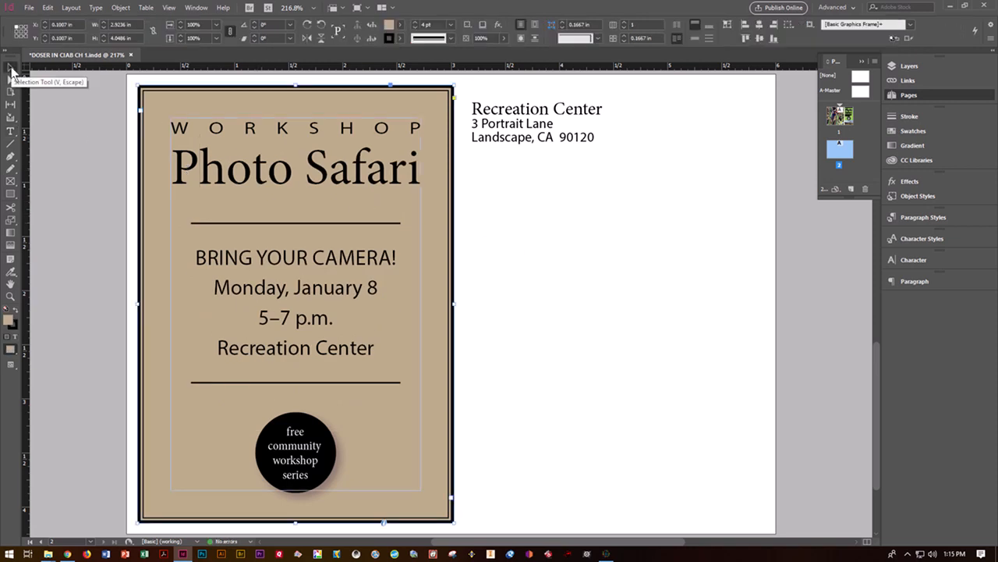
# Step: Enable Hidden Characters from View Options and deselect the flyer frame
pyautogui.click(343, 9)
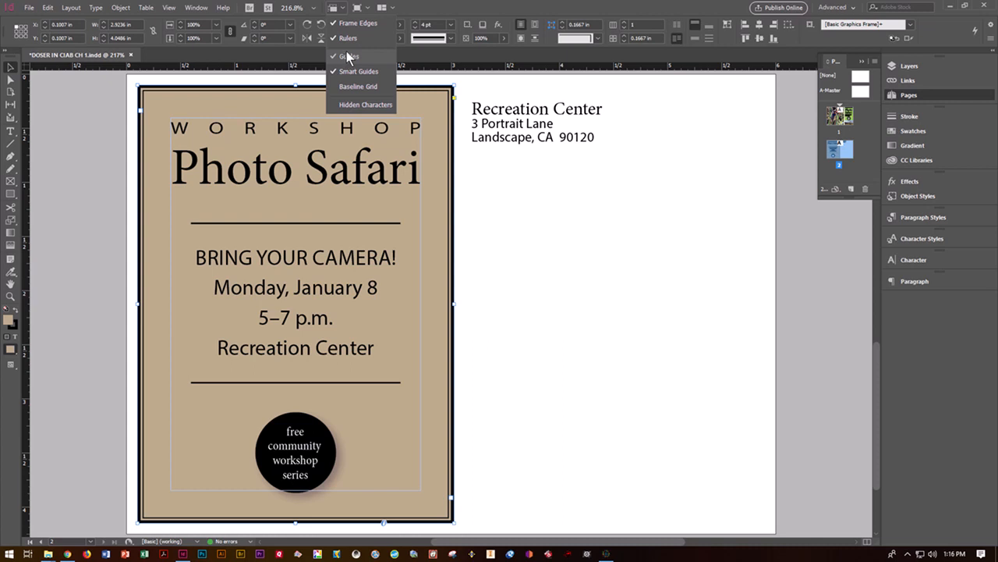
pyautogui.click(351, 104)
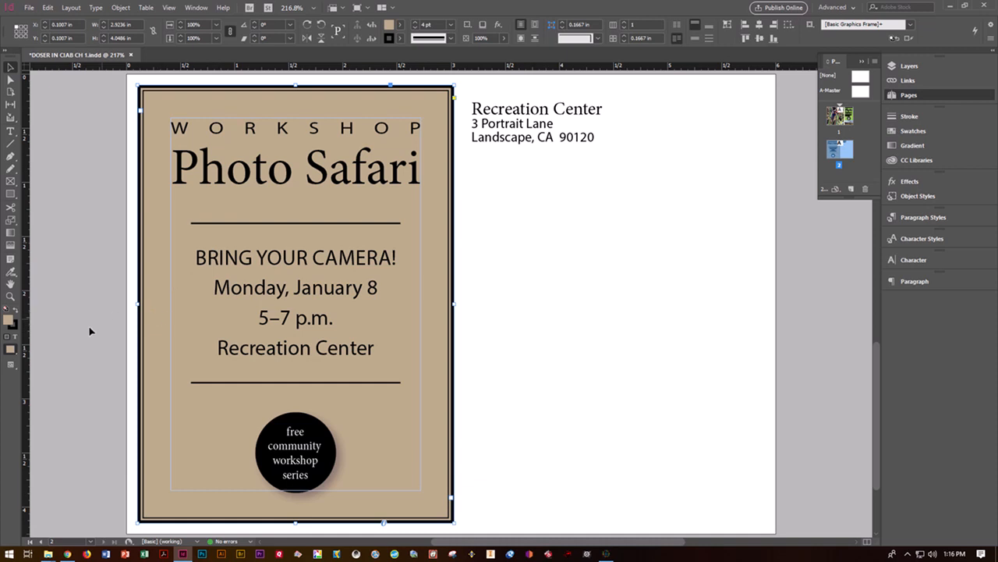
pyautogui.click(98, 204)
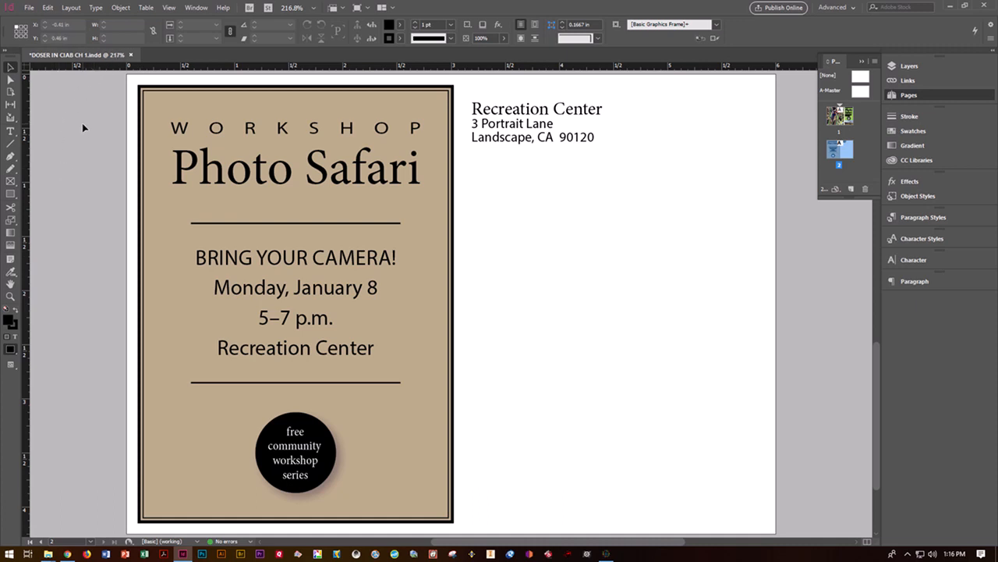
# Step: Set the screen mode to Normal so guides, frame edges and marks appear
pyautogui.click(371, 9)
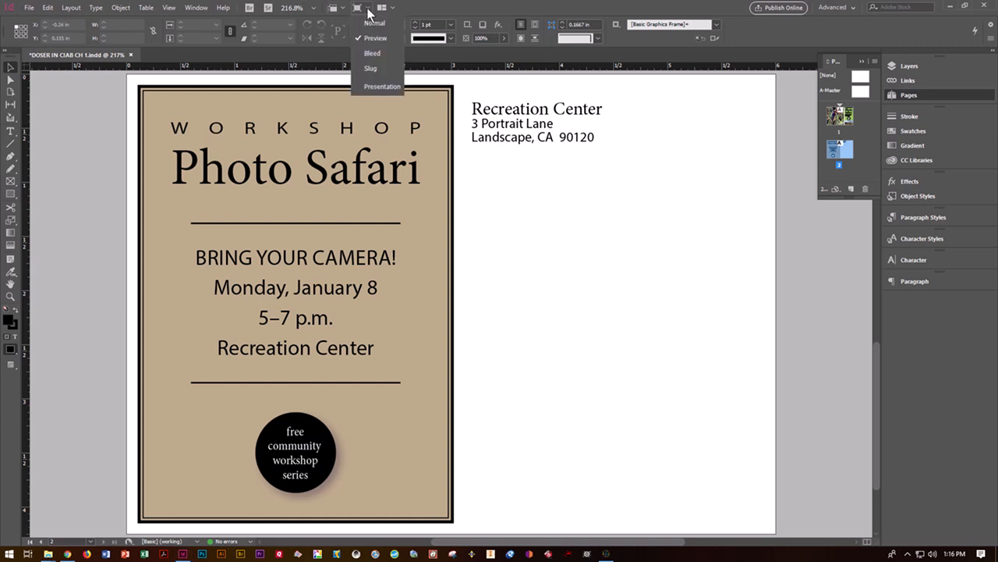
pyautogui.click(382, 25)
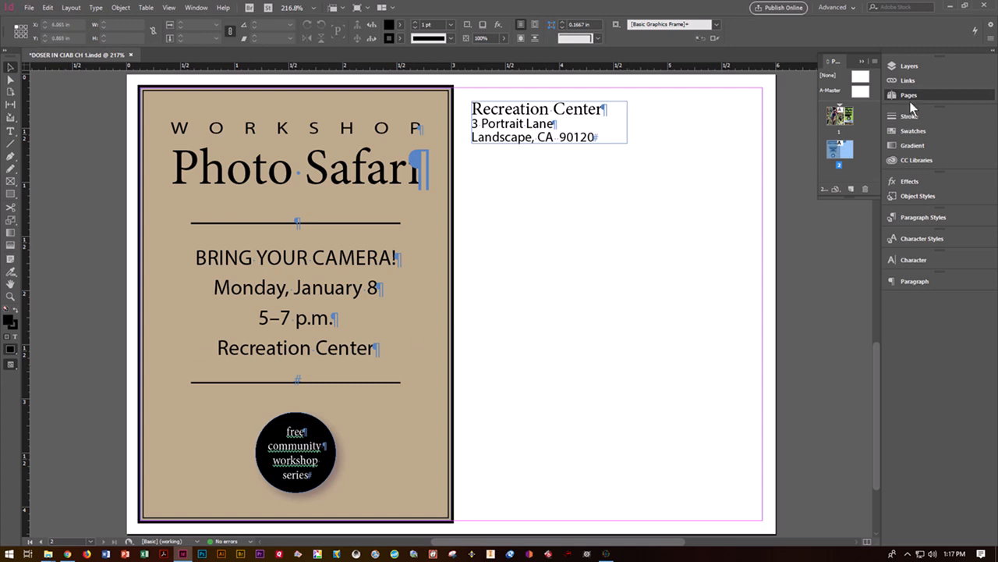
# Step: Pull the Character panel out of the dock as a floating panel and try its options menu
pyautogui.moveTo(894, 261); pyautogui.dragTo(663, 279)
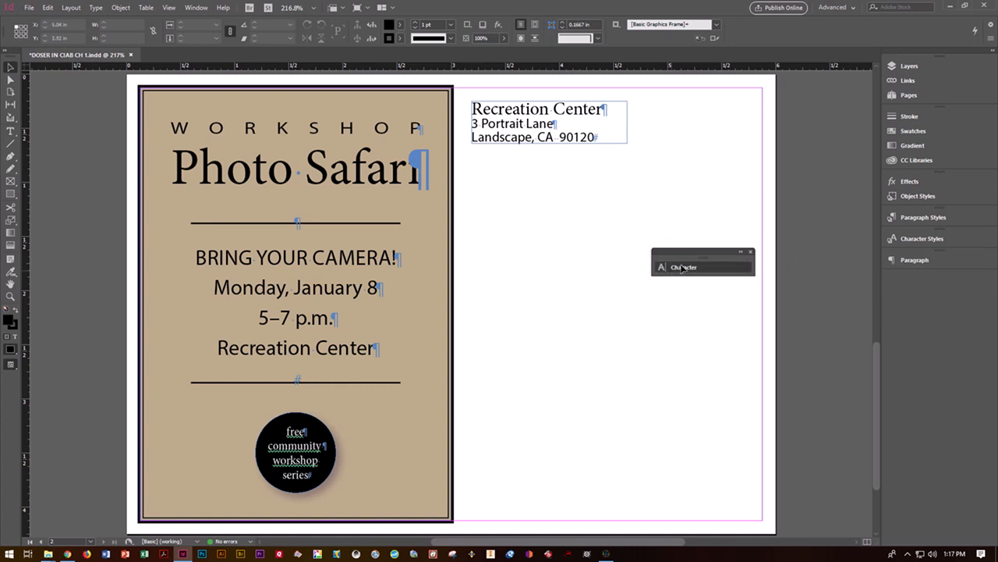
pyautogui.click(725, 267)
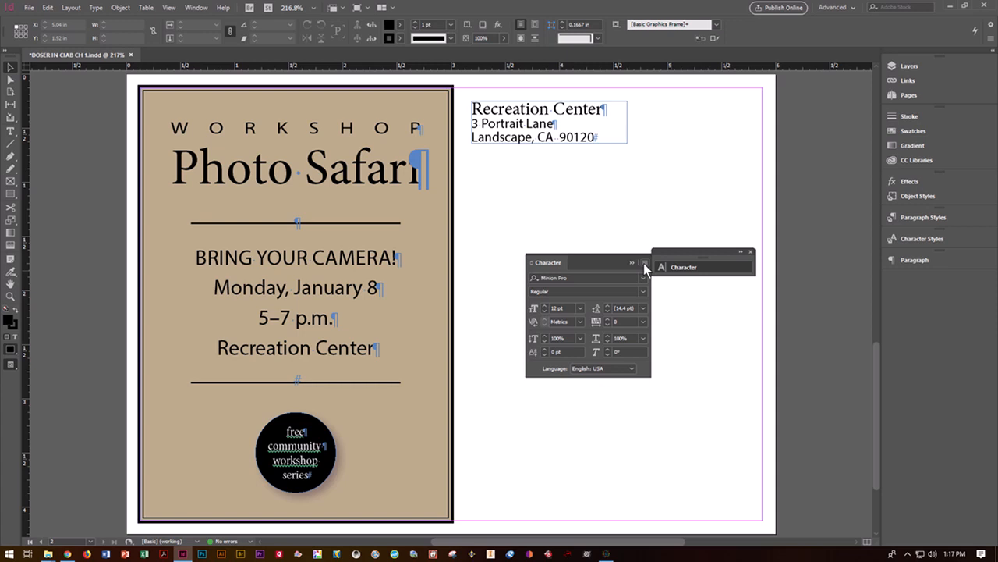
pyautogui.click(645, 264)
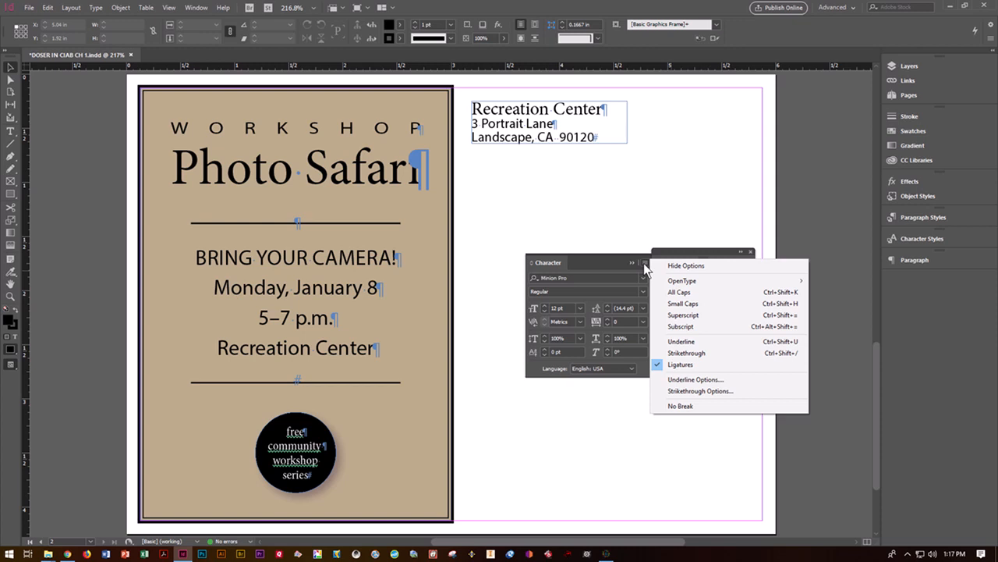
pyautogui.click(635, 268)
# Step: Dock the Character panel back after Paragraph and collapse the dock to icons only
pyautogui.click(633, 263)
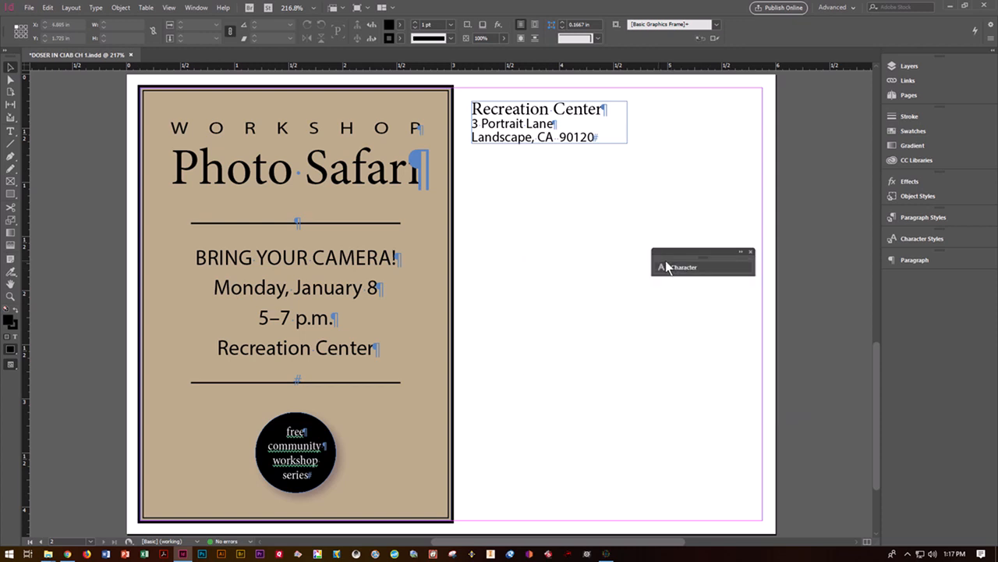
pyautogui.click(741, 254)
pyautogui.click(764, 253)
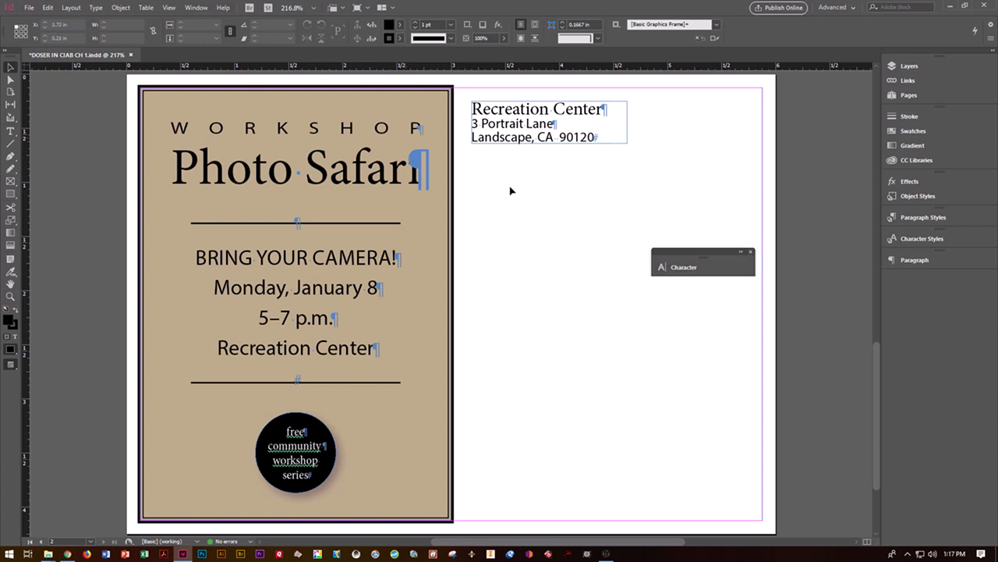
pyautogui.moveTo(682, 250); pyautogui.dragTo(914, 278)
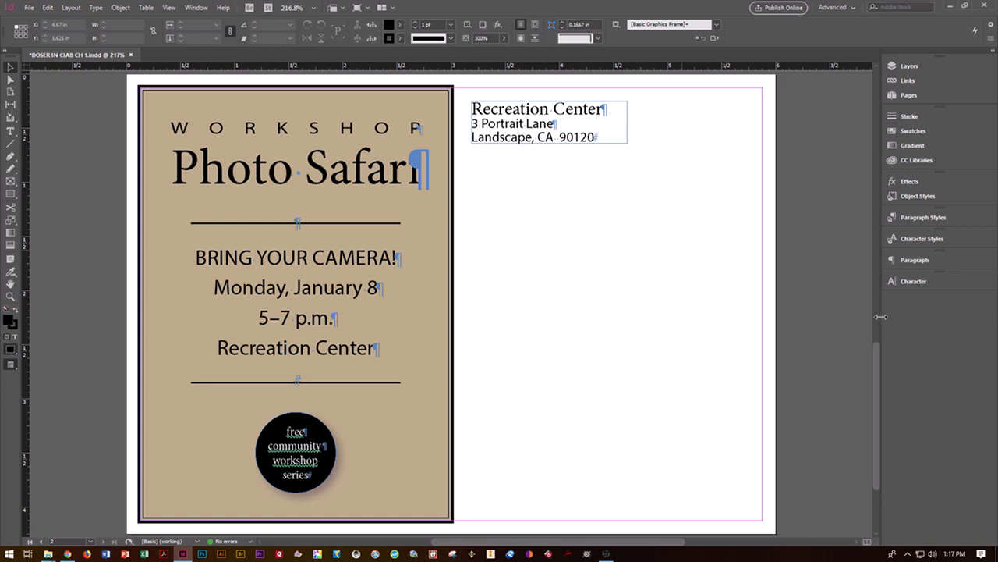
pyautogui.moveTo(879, 316); pyautogui.dragTo(978, 320)
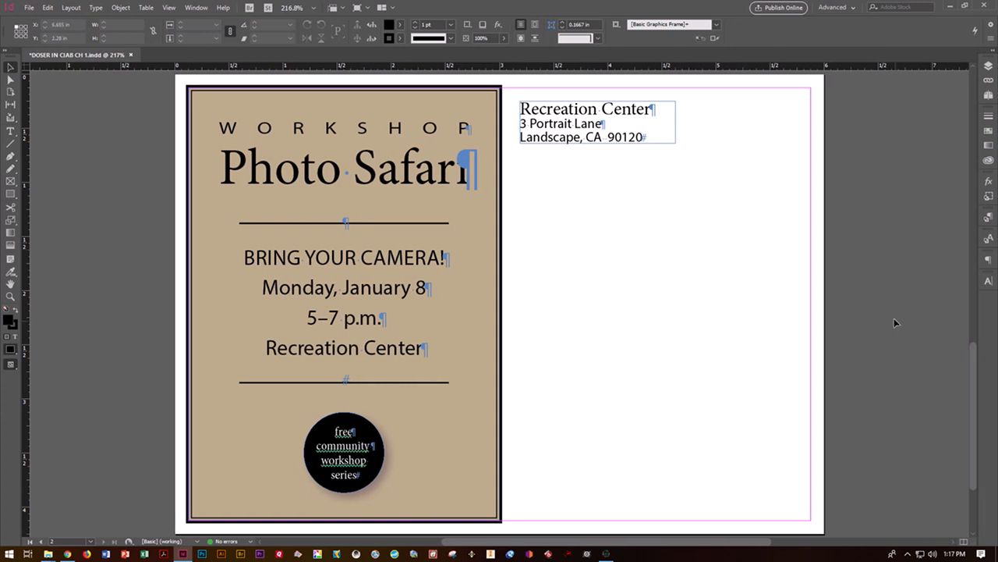
# Step: Show the Layers, Links and Pages panels, then jump to page 1 with the kingfisher photo
pyautogui.click(988, 69)
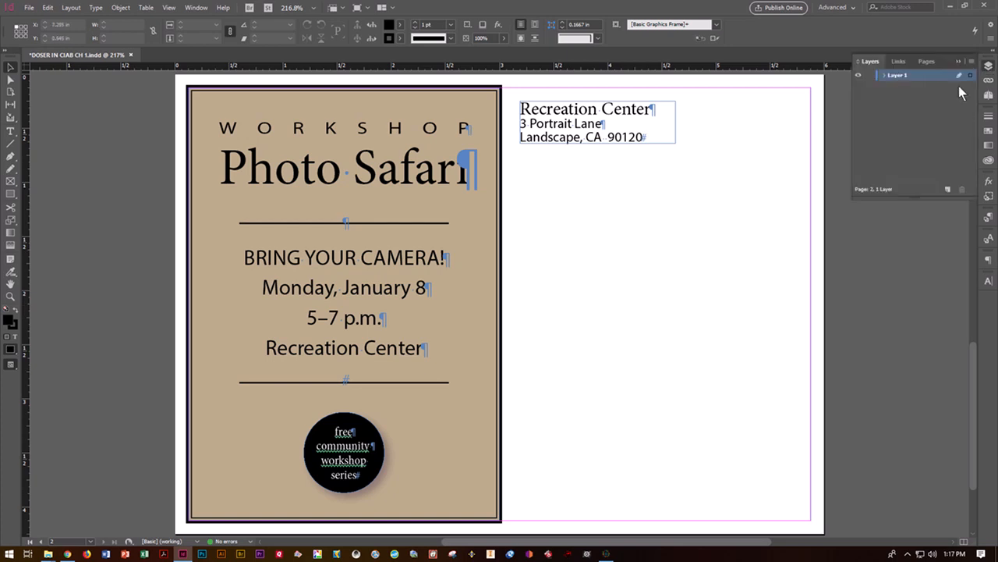
pyautogui.click(897, 61)
pyautogui.click(922, 61)
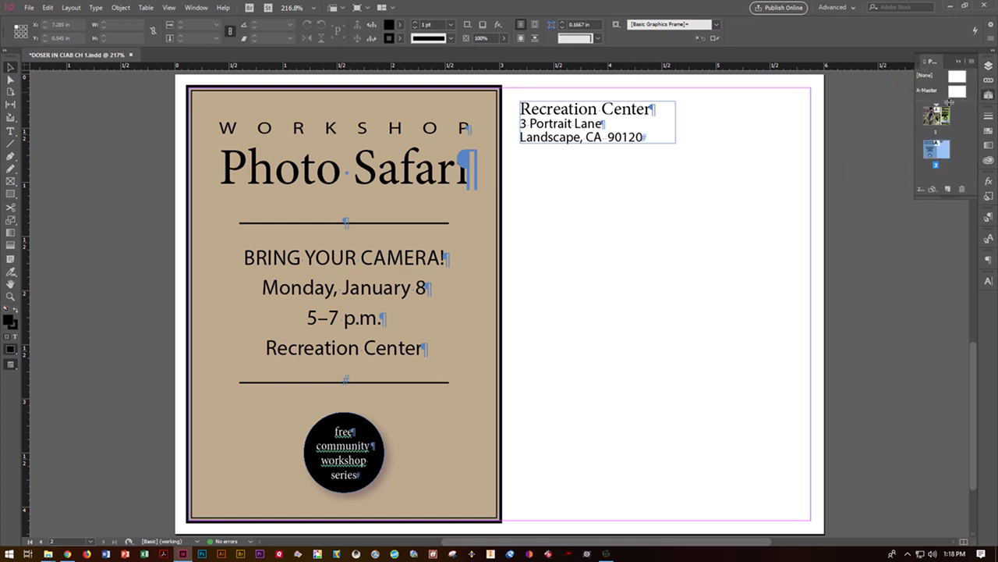
pyautogui.doubleClick(938, 117)
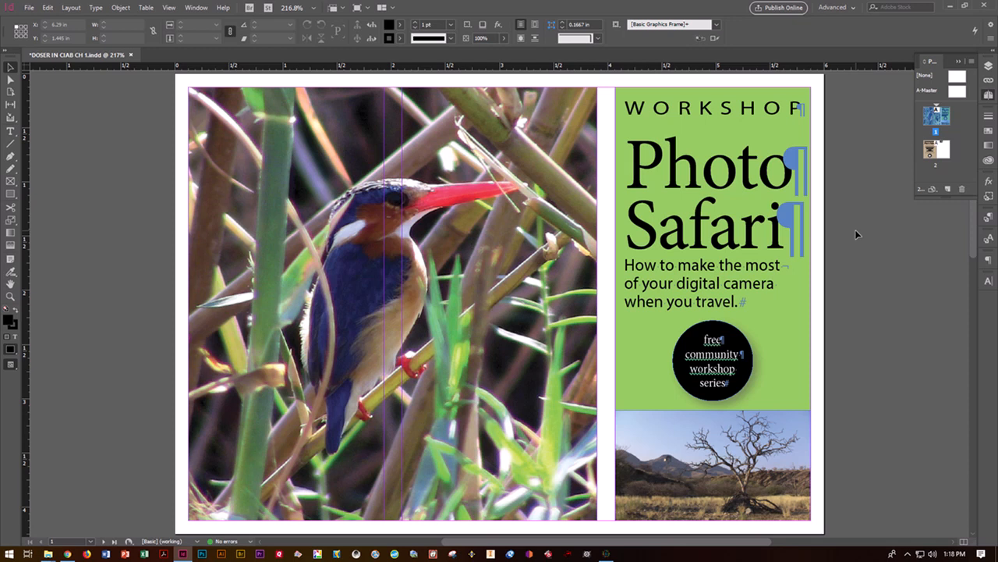
# Step: Zoom in on the bird photo up to 800% to inspect its detail
pyautogui.hotkey('ctrl', '=')
pyautogui.hotkey('ctrl', '=')
pyautogui.hotkey('ctrl', '=')
pyautogui.hotkey('ctrl', '=')
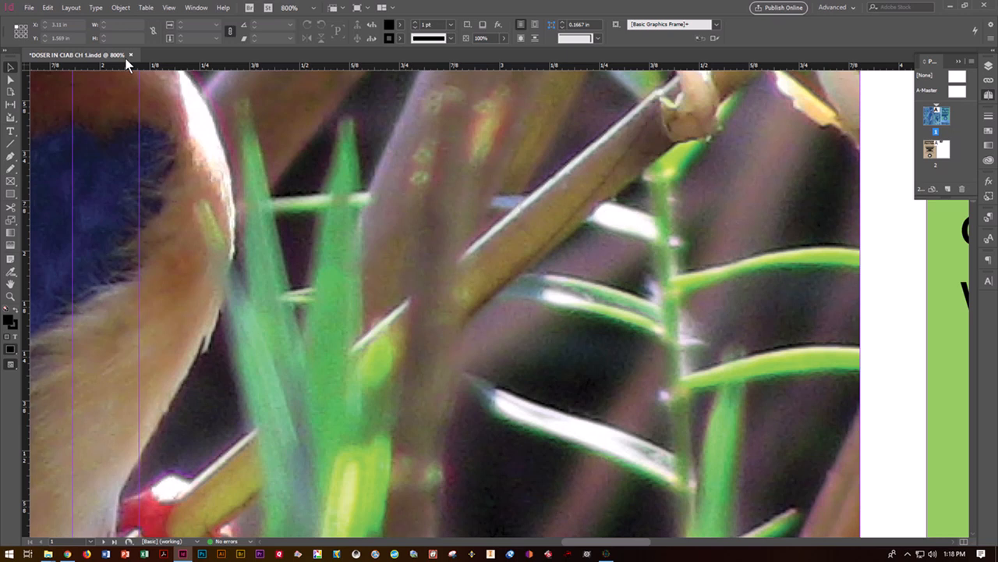
pyautogui.hotkey('ctrl', '0')
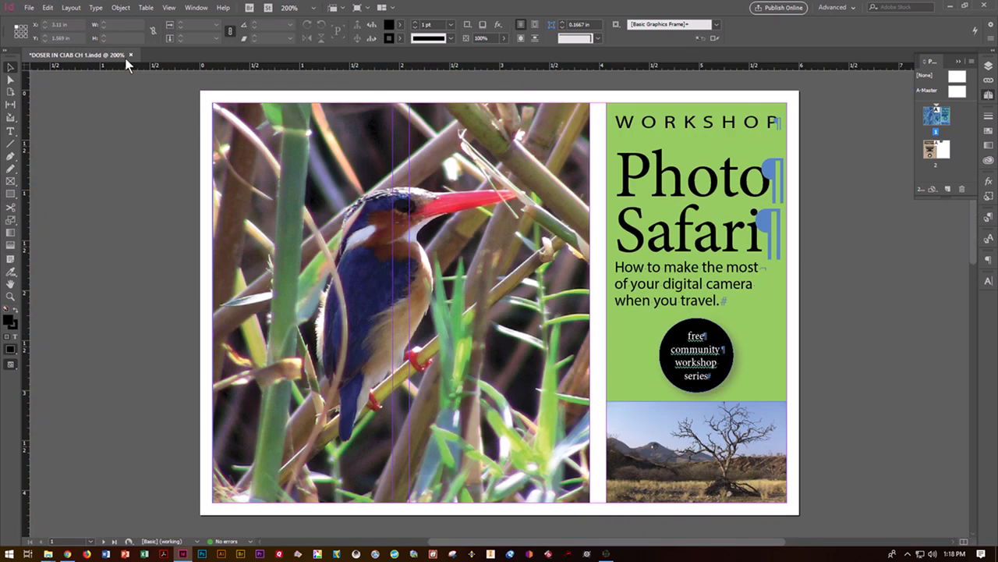
pyautogui.click(11, 296)
pyautogui.click(315, 285)
pyautogui.click(316, 285)
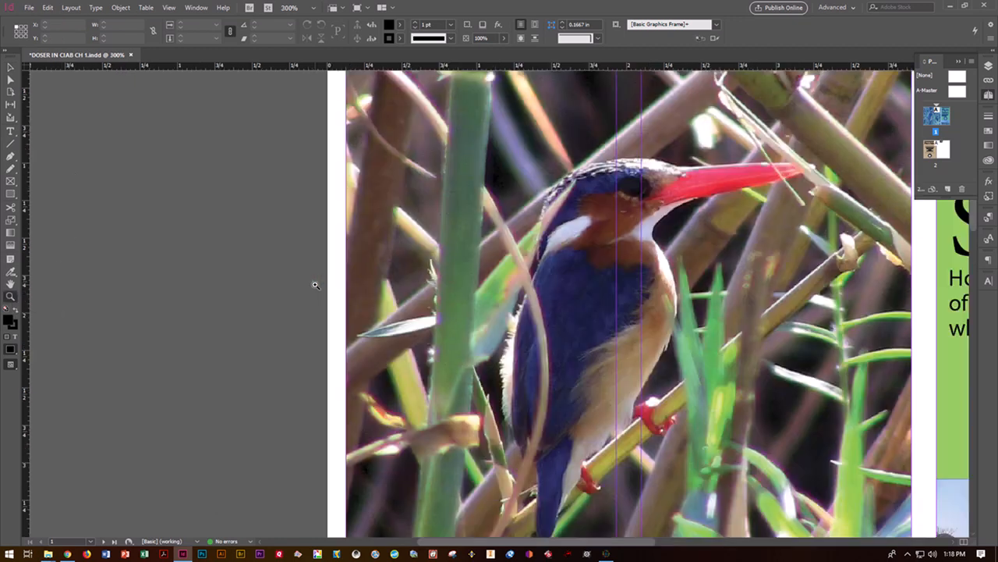
pyautogui.click(562, 285)
pyautogui.click(561, 285)
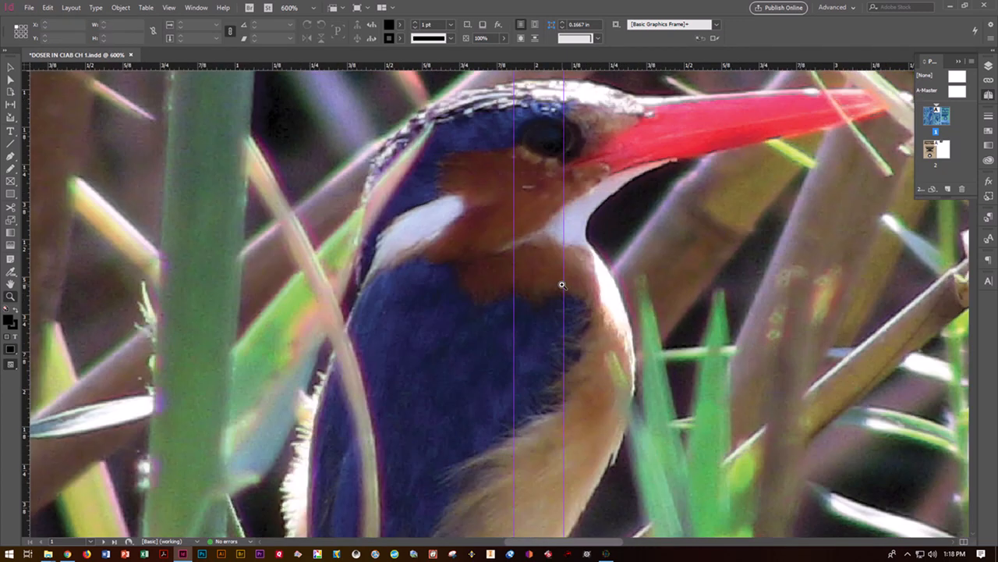
pyautogui.click(562, 284)
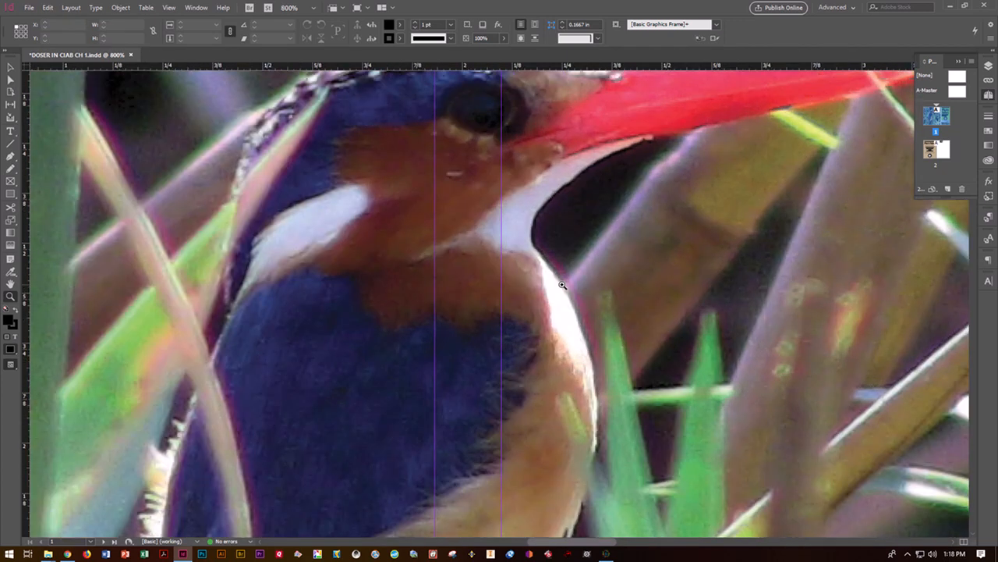
# Step: Zoom back out to 200% and bring up the View menu
pyautogui.keyDown('alt'); pyautogui.click(562, 285); pyautogui.keyUp('alt')
pyautogui.keyDown('alt'); pyautogui.click(562, 285); pyautogui.keyUp('alt')
pyautogui.keyDown('alt'); pyautogui.click(561, 285); pyautogui.keyUp('alt')
pyautogui.keyDown('alt'); pyautogui.click(562, 285); pyautogui.keyUp('alt')
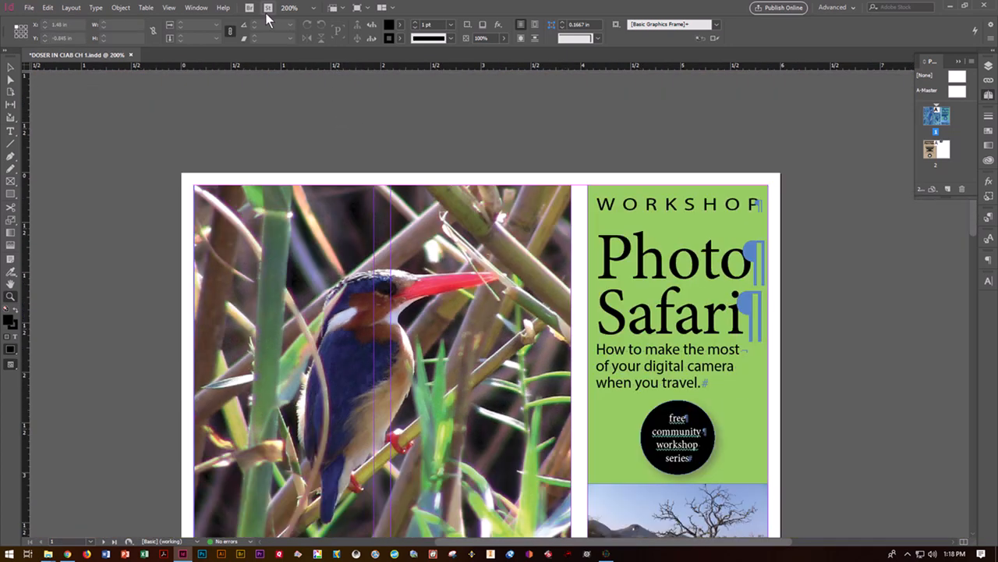
pyautogui.click(170, 8)
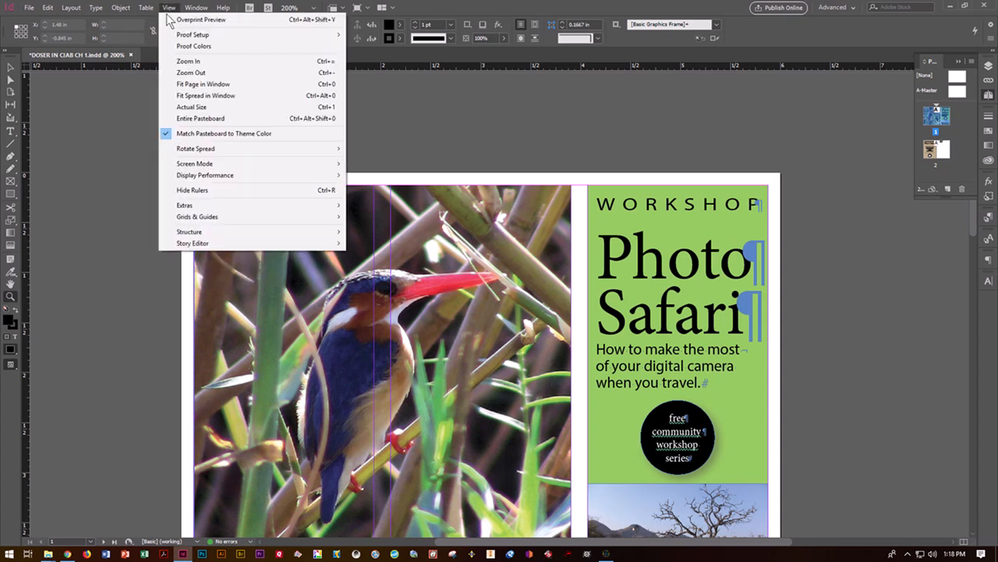
# Step: Fit the cover spread in the window and select the 3.7778 × 4 in bird photo frame
pyautogui.click(182, 95)
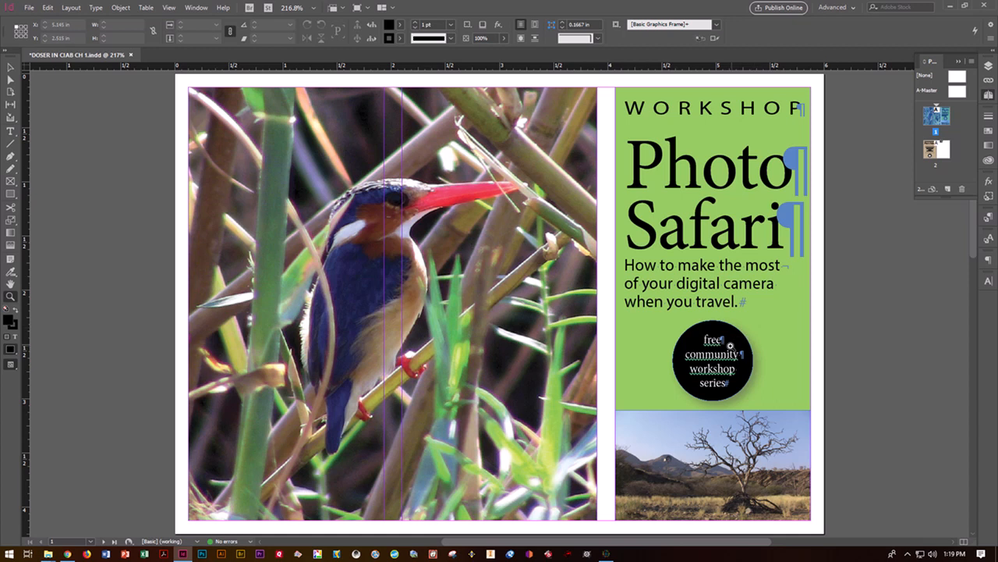
pyautogui.click(10, 69)
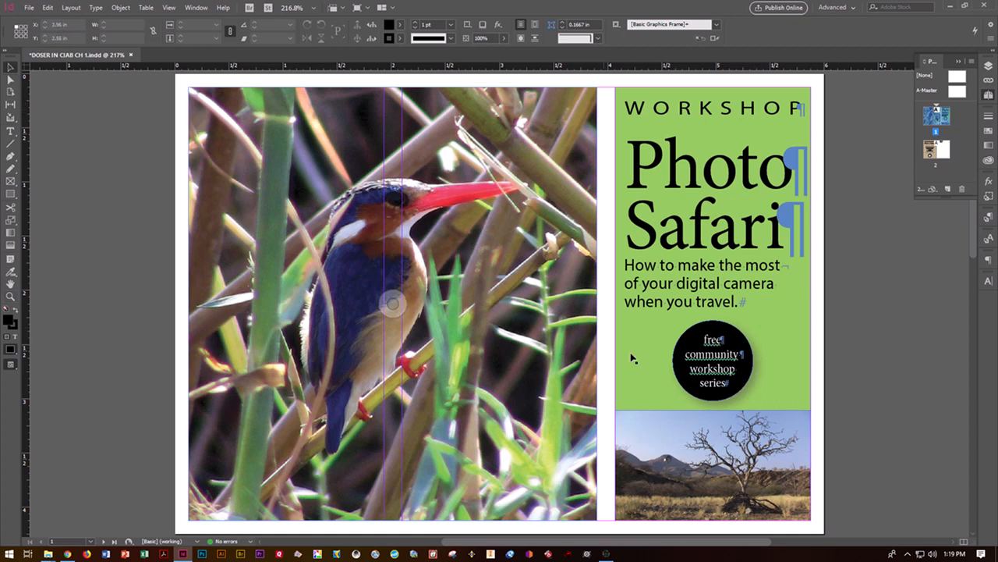
pyautogui.click(508, 340)
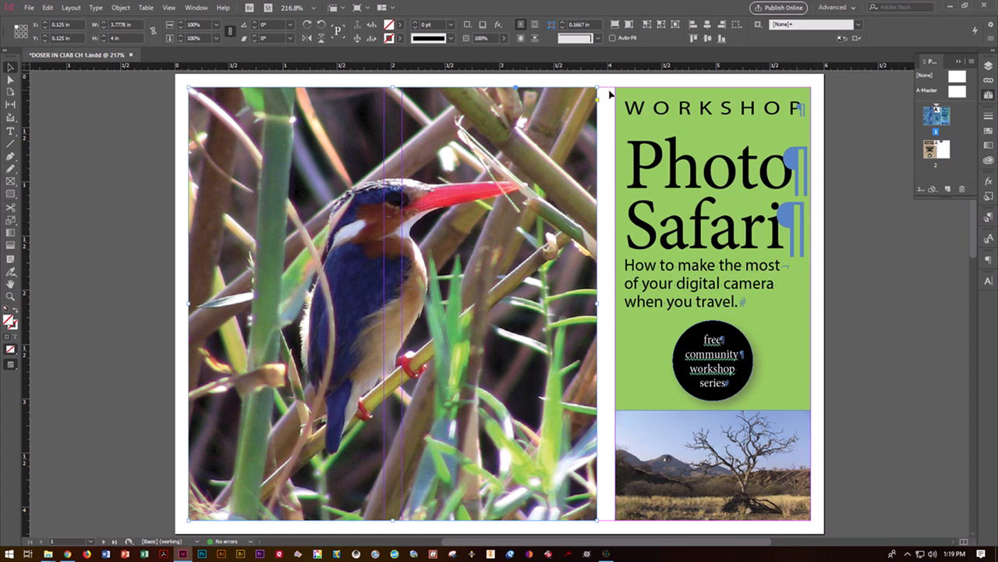
pyautogui.rightClick(502, 209)
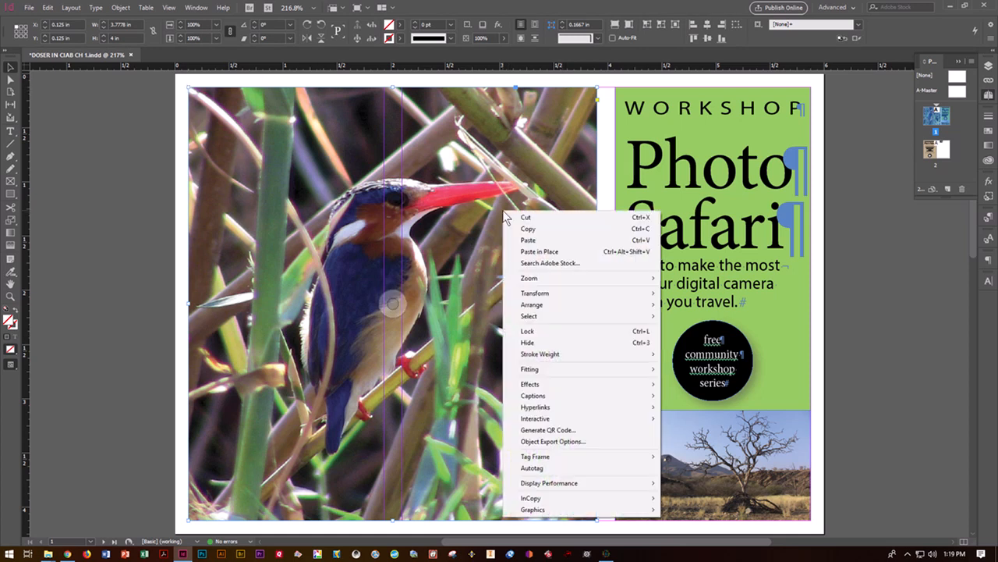
pyautogui.moveTo(529, 501)
pyautogui.click(71, 152)
pyautogui.click(71, 151)
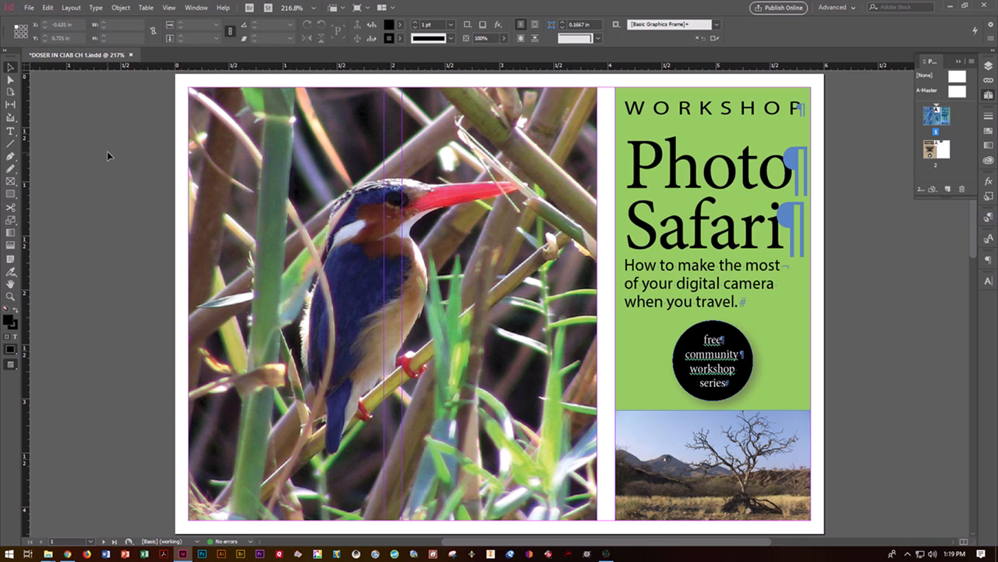
# Step: Start File > Package, saving the flyer and accepting the printing instructions
pyautogui.click(29, 8)
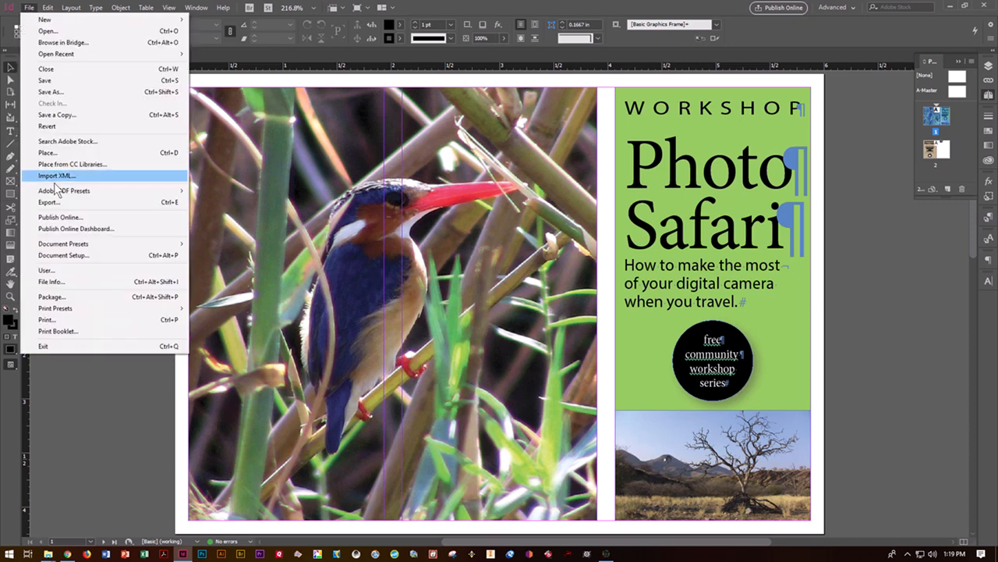
pyautogui.click(60, 297)
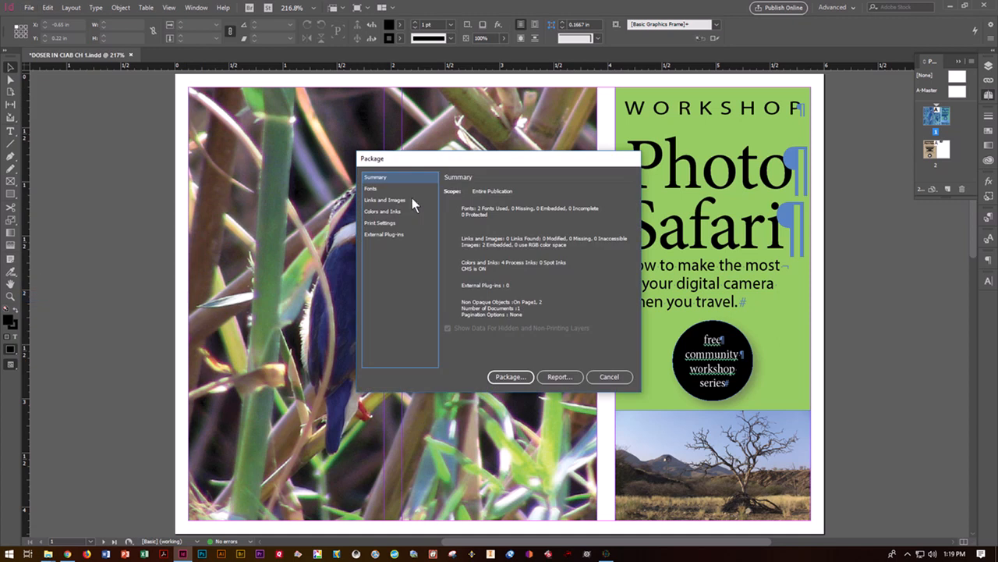
pyautogui.click(510, 377)
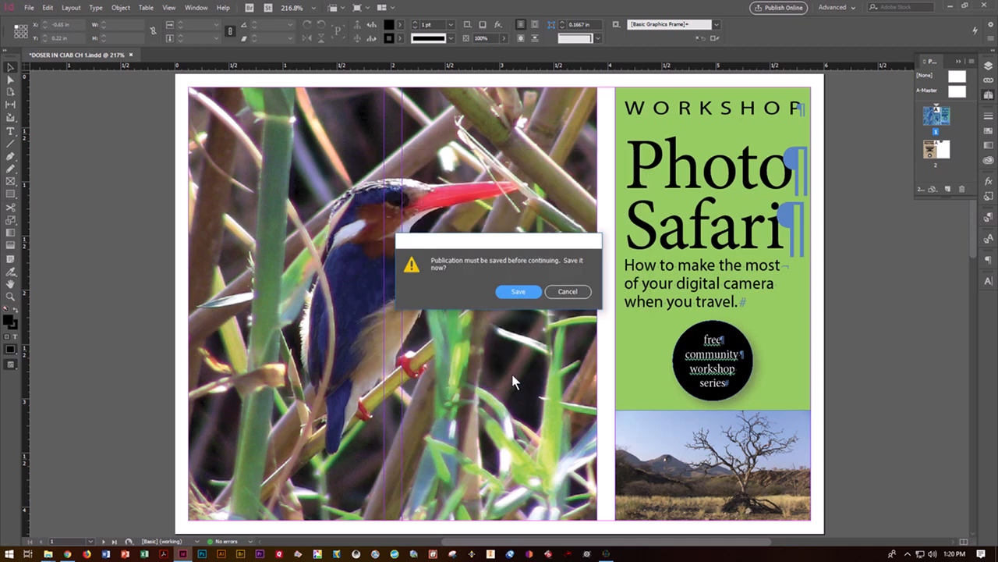
pyautogui.click(518, 293)
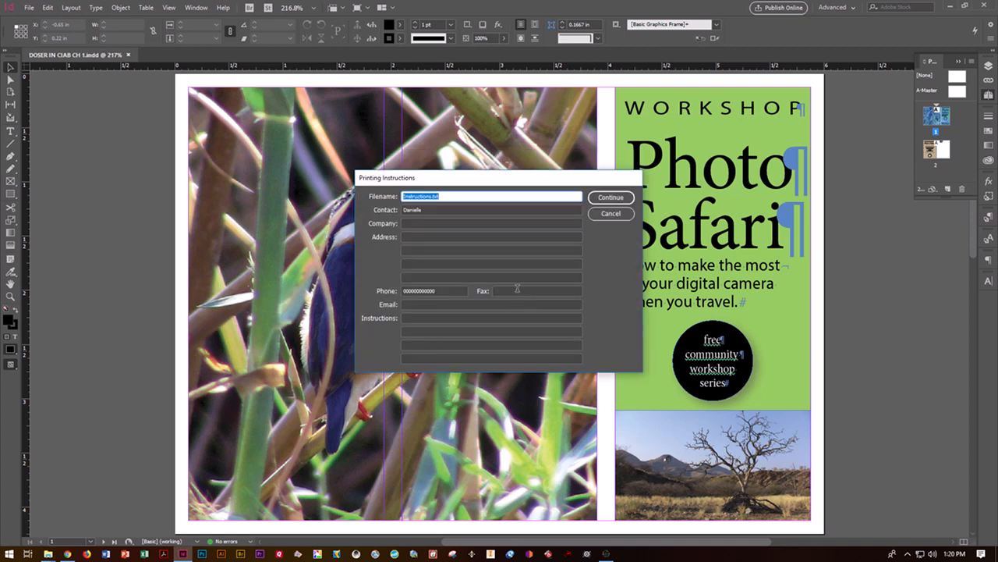
pyautogui.click(605, 197)
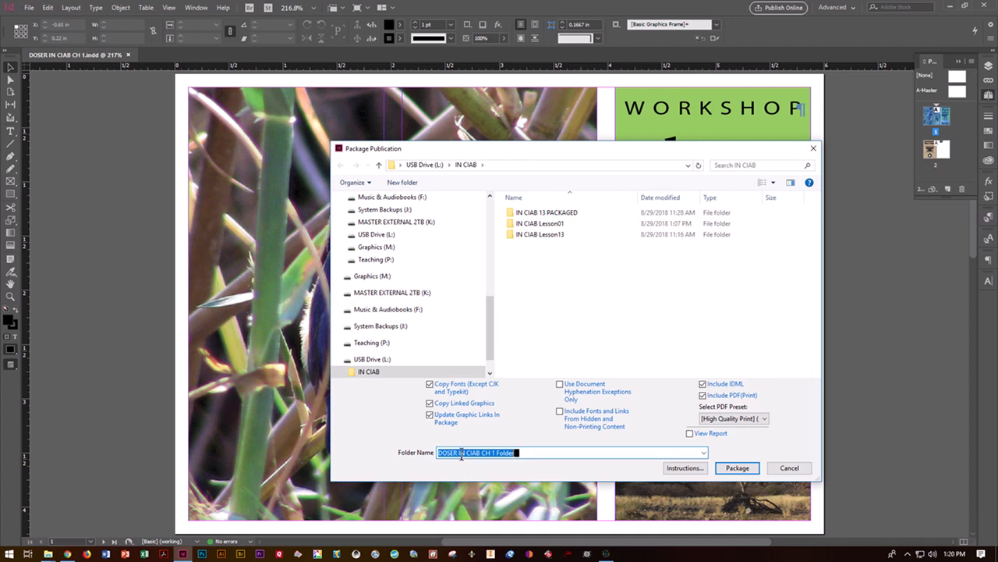
# Step: Rename the package folder to end in 'PACKAGED' and create it inside IN CIAB
pyautogui.doubleClick(508, 452)
pyautogui.write('P')
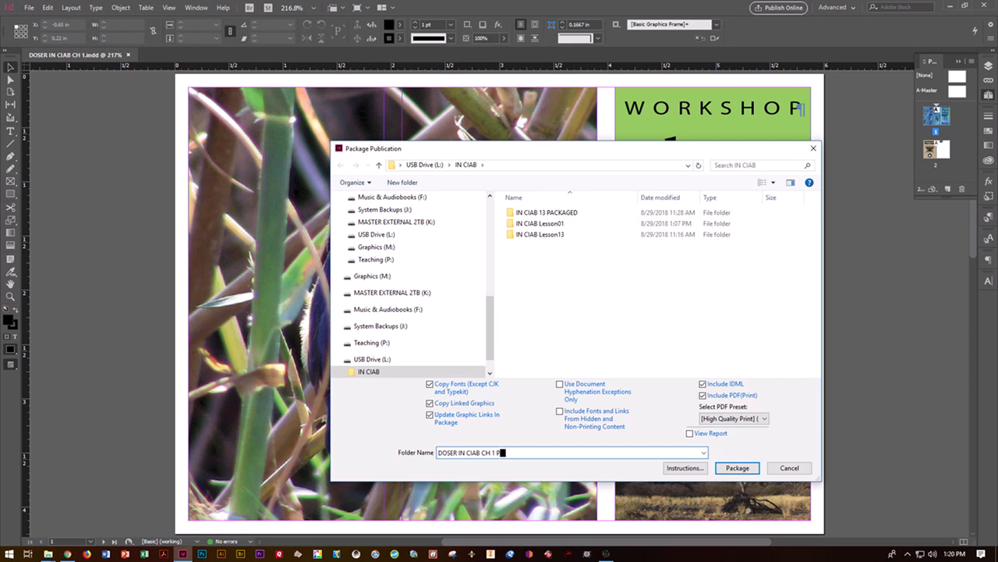
pyautogui.write('ACKAGED')
pyautogui.click(743, 471)
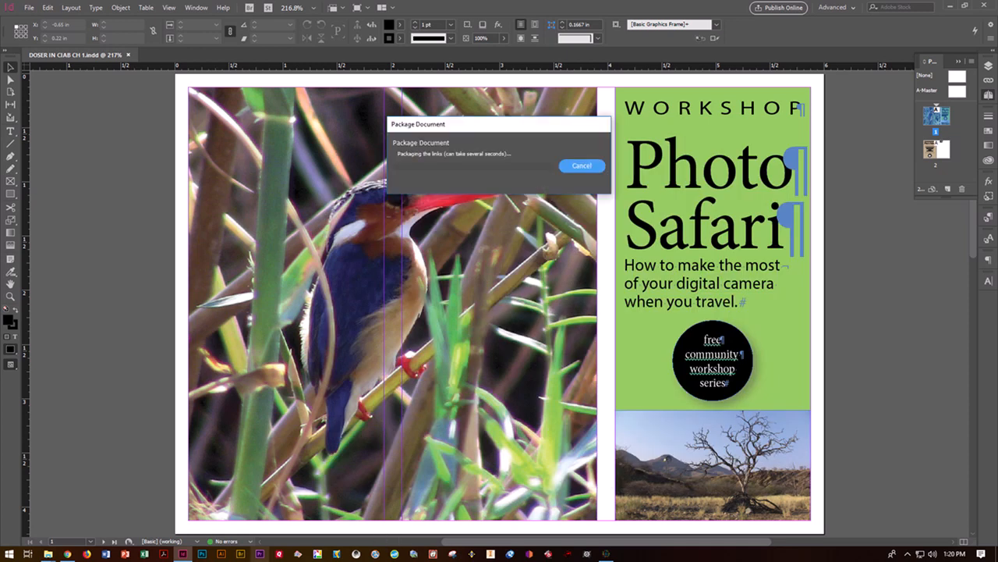
pyautogui.moveTo(48, 554)
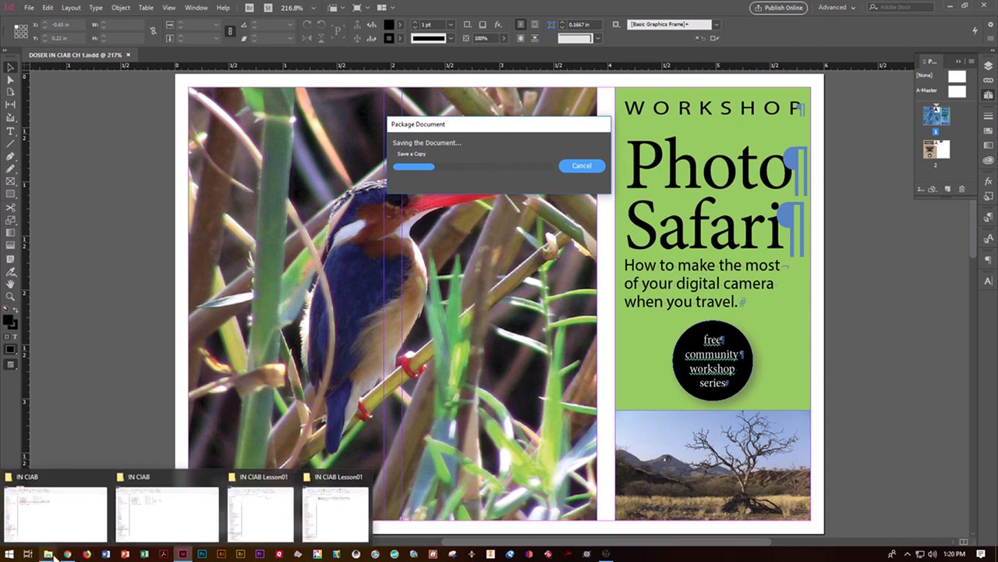
pyautogui.click(51, 534)
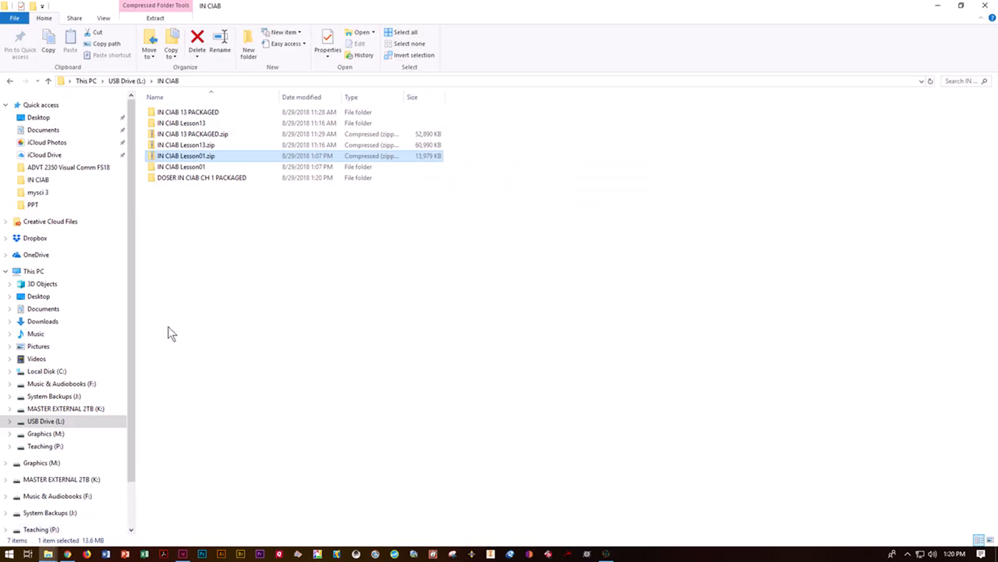
# Step: Send the packaged CH 1 folder to a Compressed (zipped) folder
pyautogui.click(216, 178)
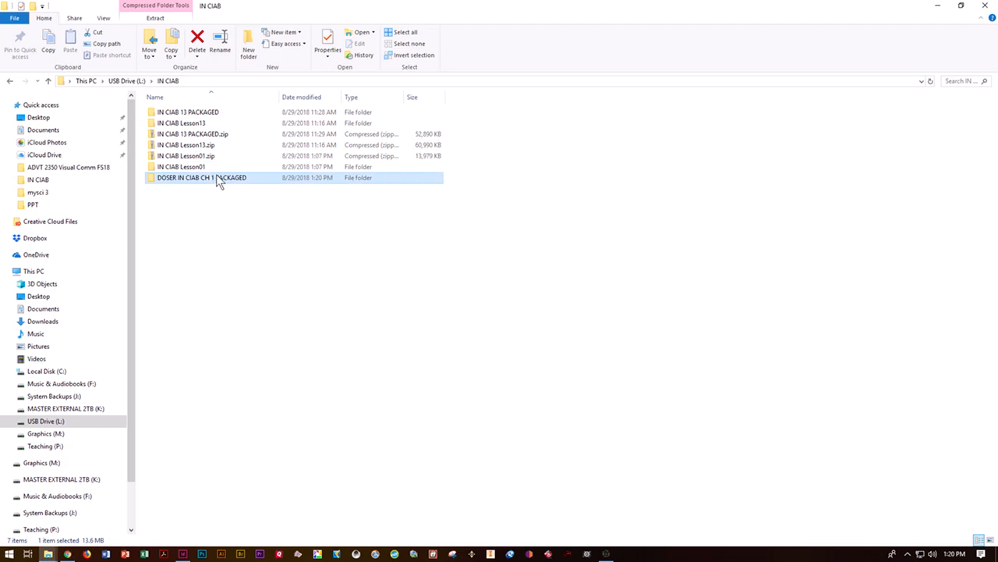
pyautogui.rightClick(216, 177)
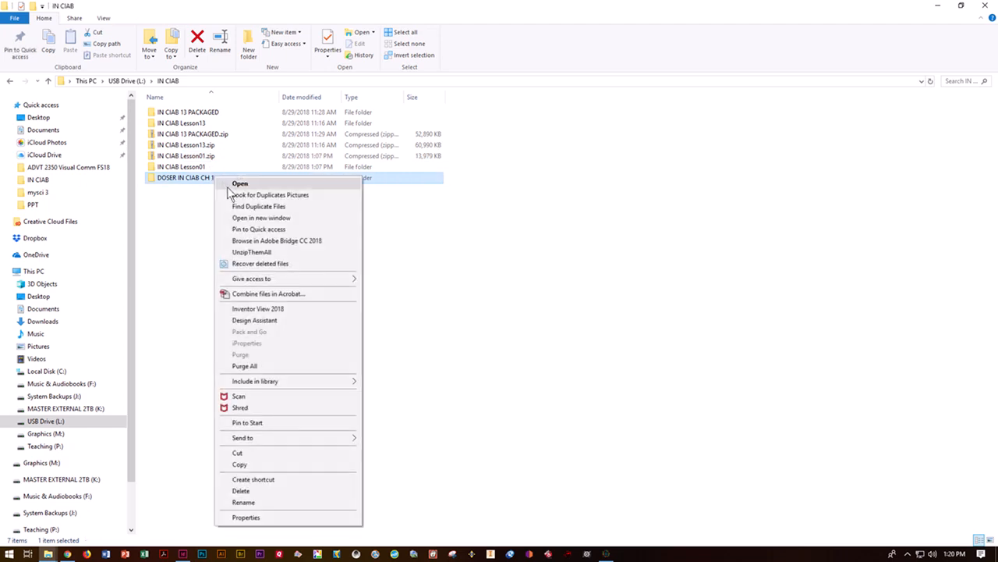
pyautogui.moveTo(303, 437)
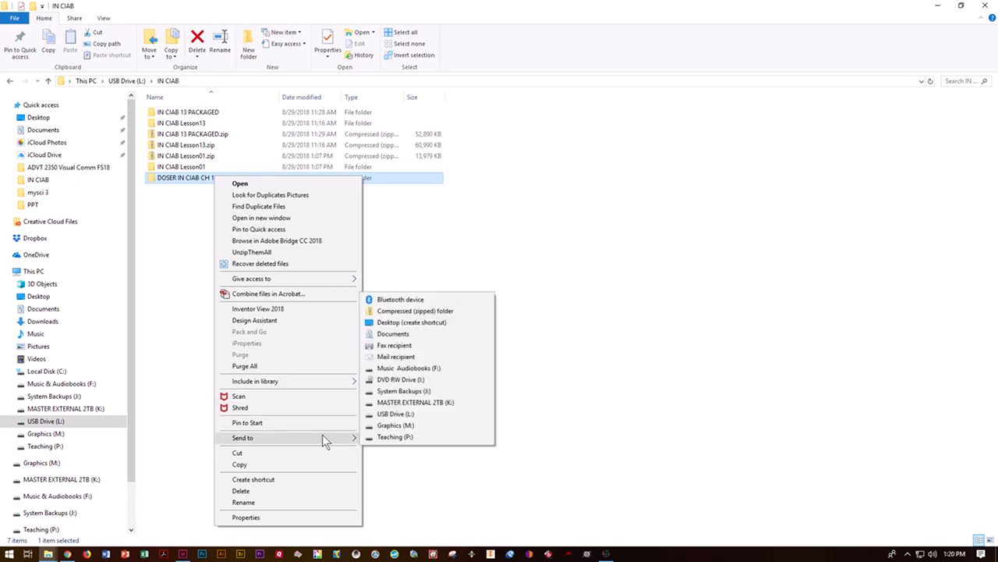
pyautogui.moveTo(355, 437)
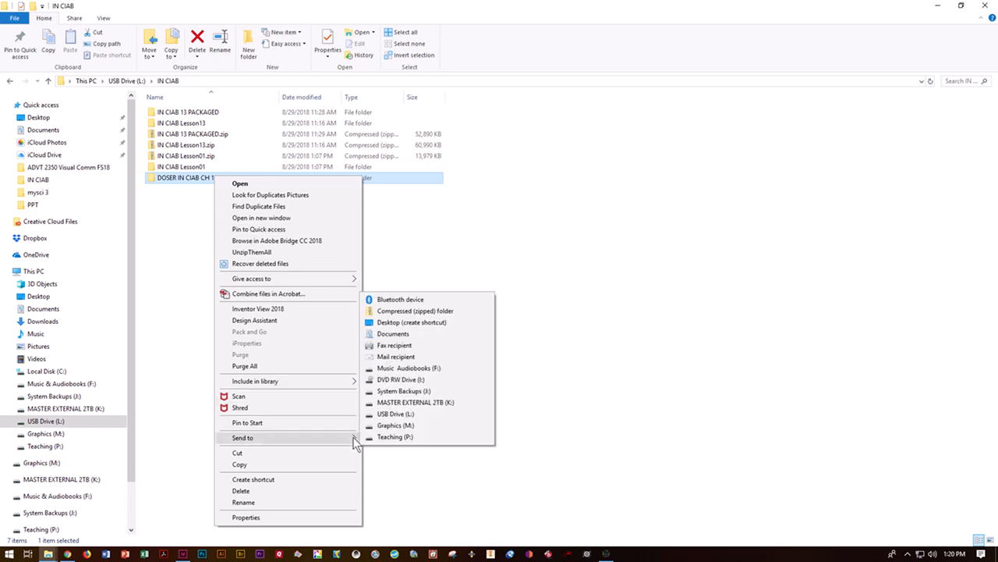
pyautogui.click(420, 311)
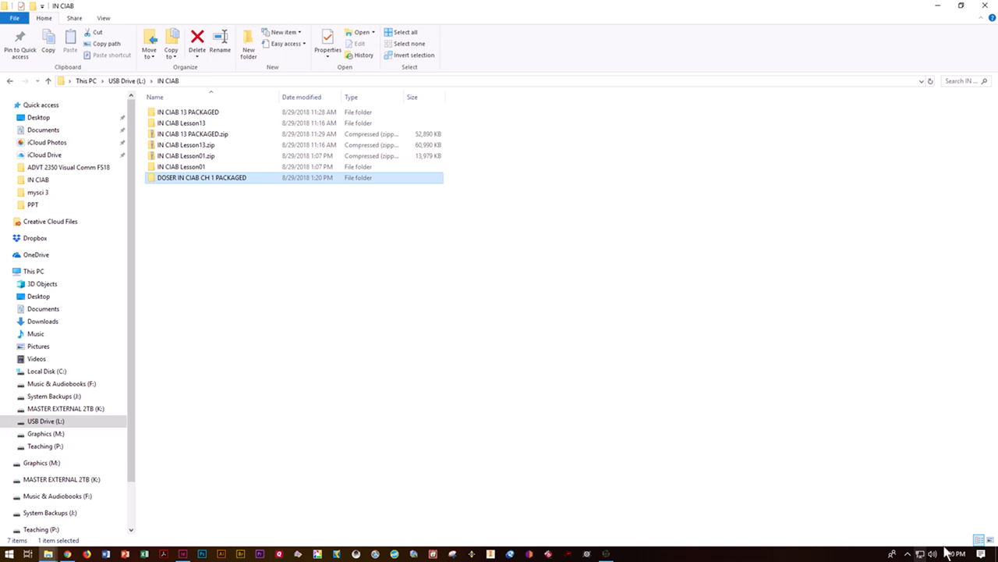